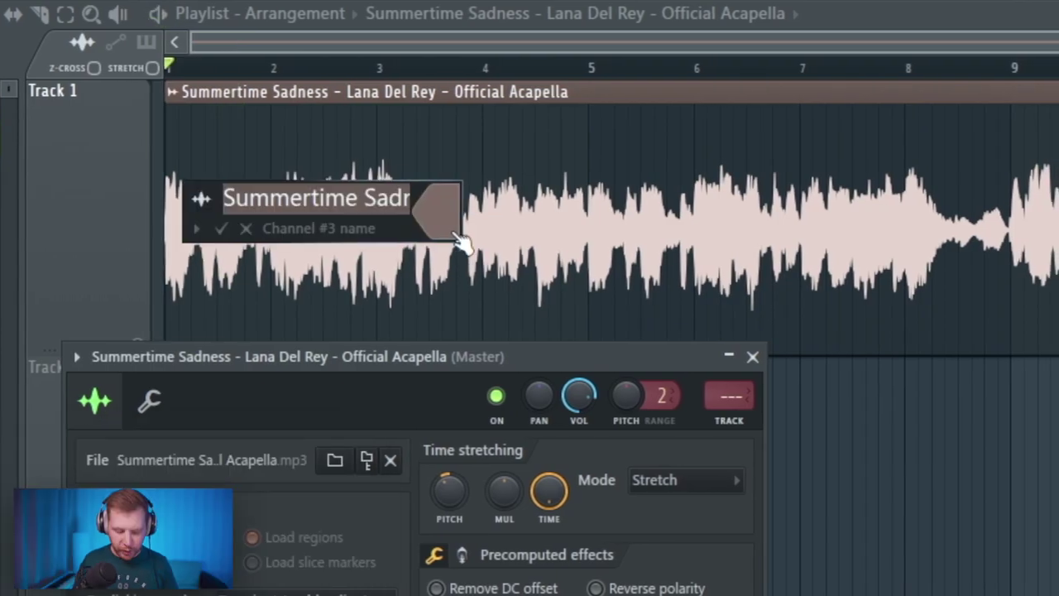
Rename the acapella's channel as Acap and insert a Serum synth as a new channel
text(Acap)
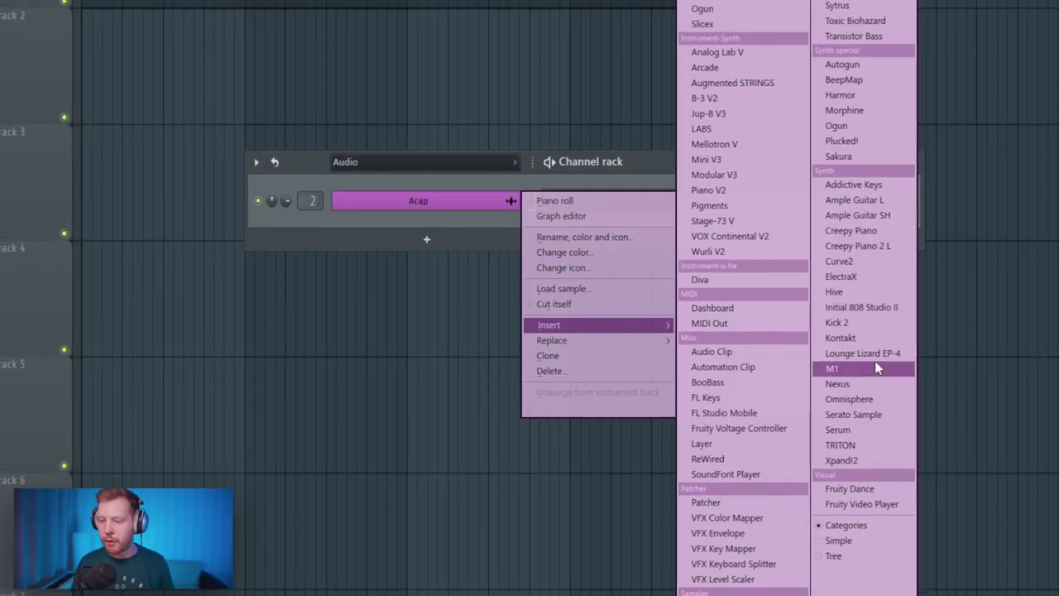
click(852, 431)
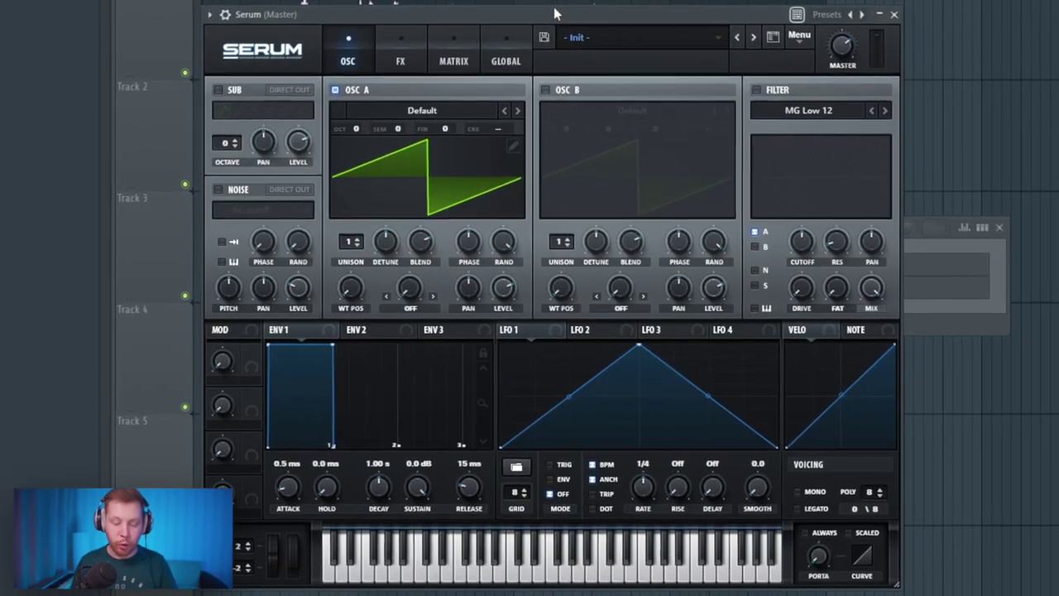
Set oscillator A to 16 unison voices and load the Basic Shapes wavetable from the Analog category
drag(353, 241, 374, 49)
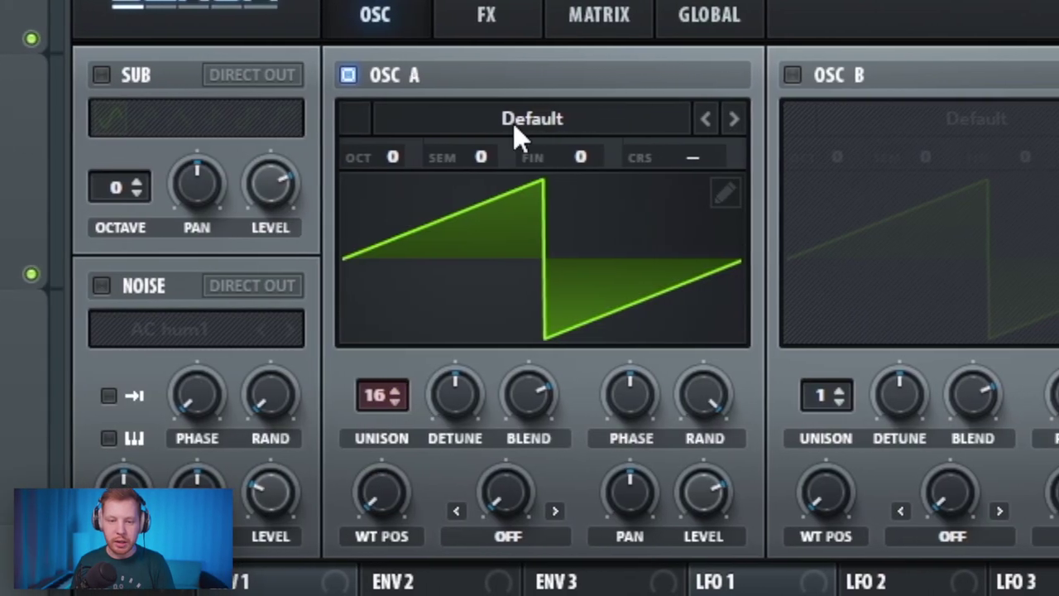
click(538, 123)
mouse_move(592, 506)
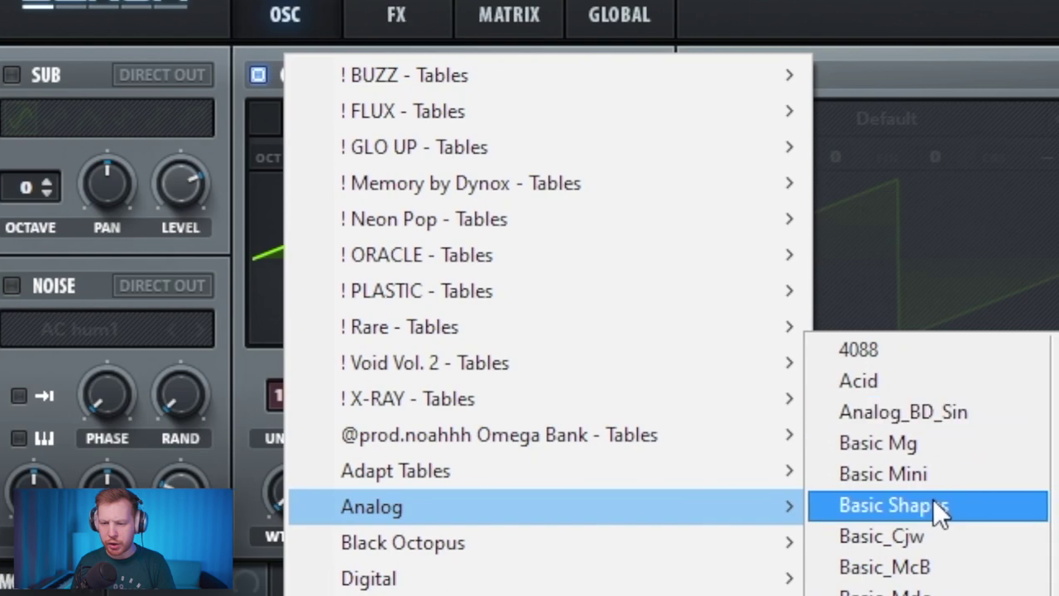
click(935, 506)
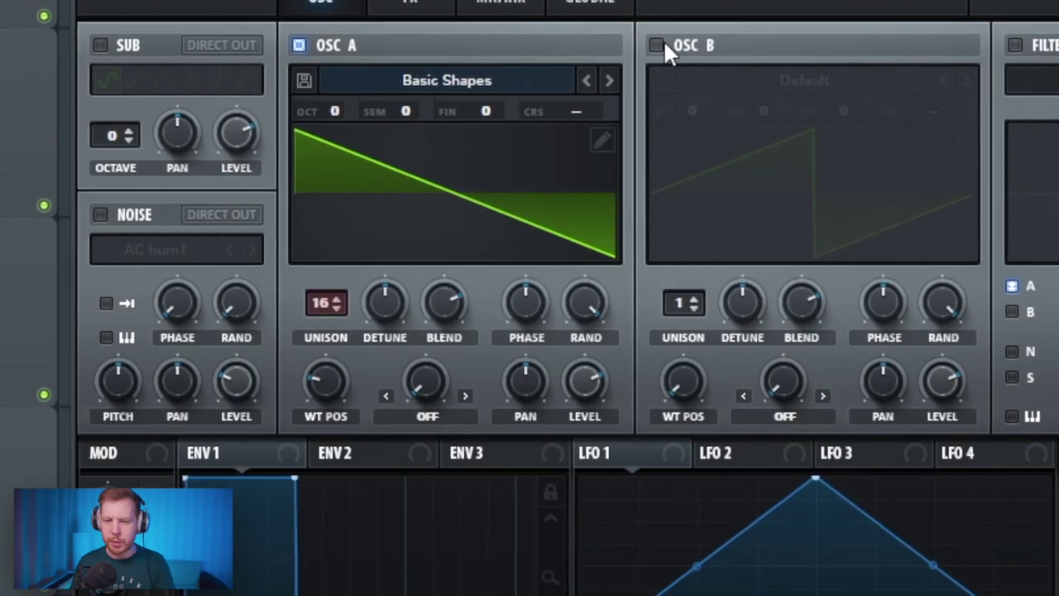
Enable oscillator B at octave -1 and switch on the sub oscillator
click(657, 45)
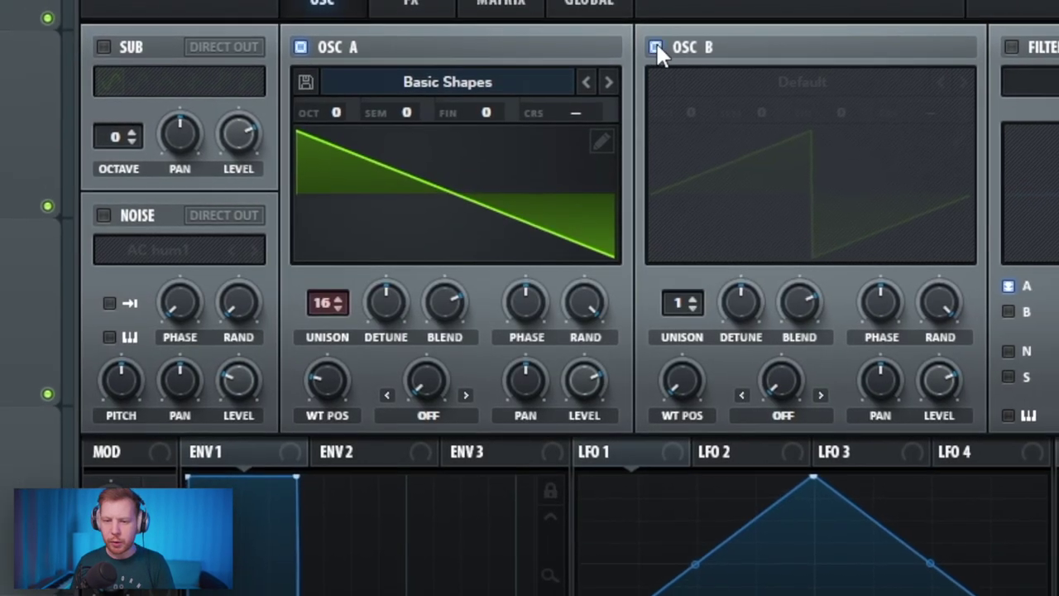
drag(690, 139, 690, 157)
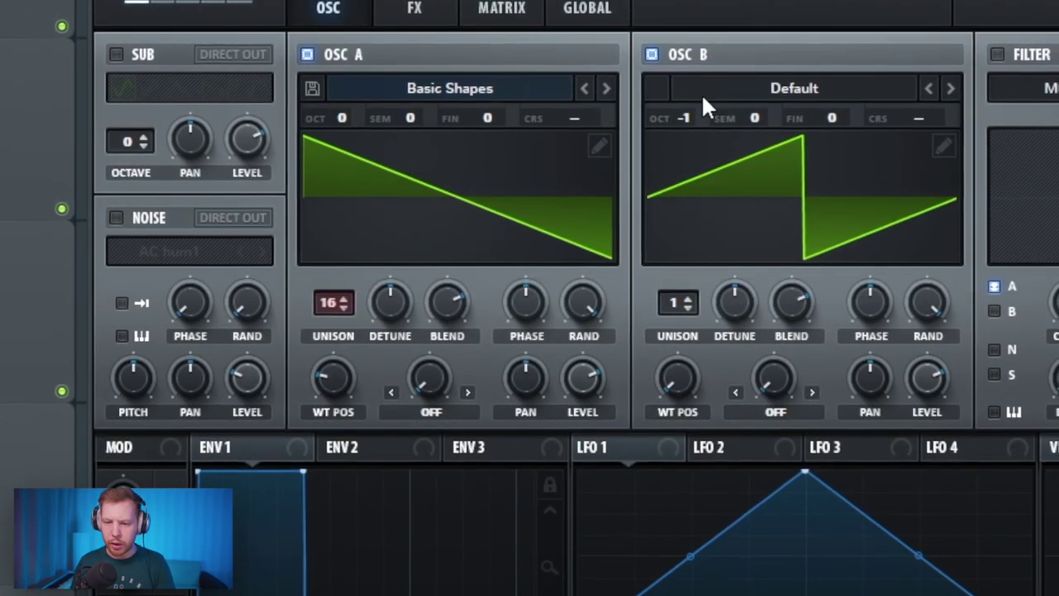
click(113, 53)
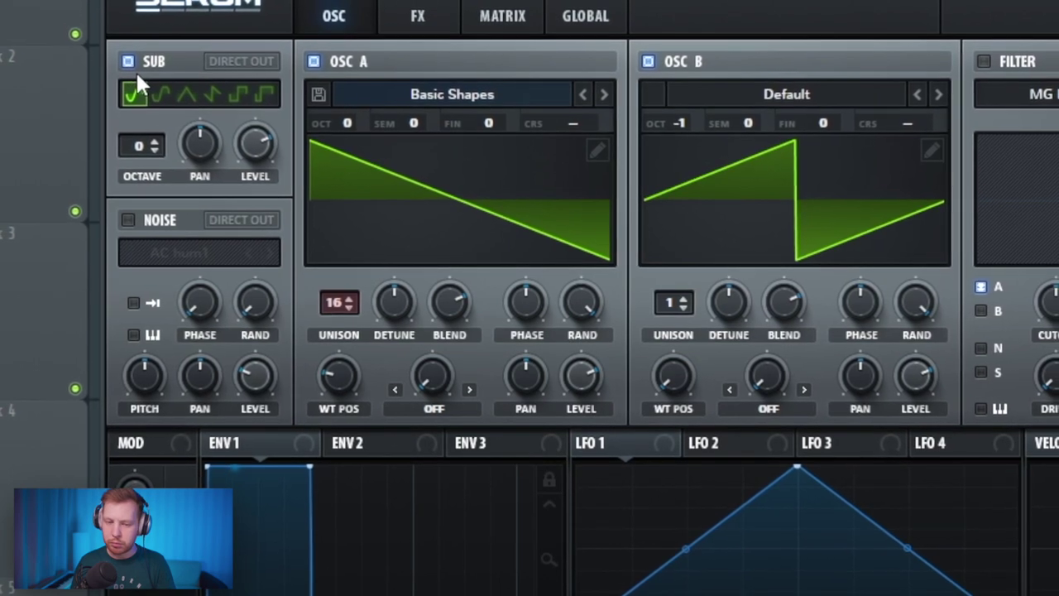
Route oscillator B and the sub through the MG Low 12 filter, enable it, lower its cutoff and raise resonance and drive
click(984, 310)
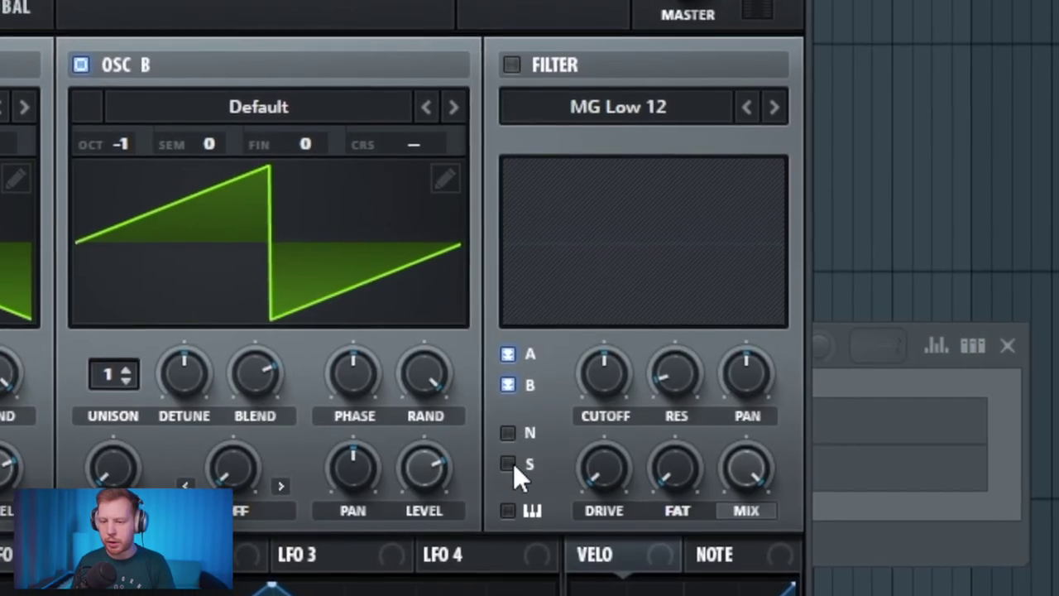
click(508, 461)
click(512, 68)
drag(605, 373, 608, 397)
drag(674, 372, 685, 336)
drag(608, 466, 625, 405)
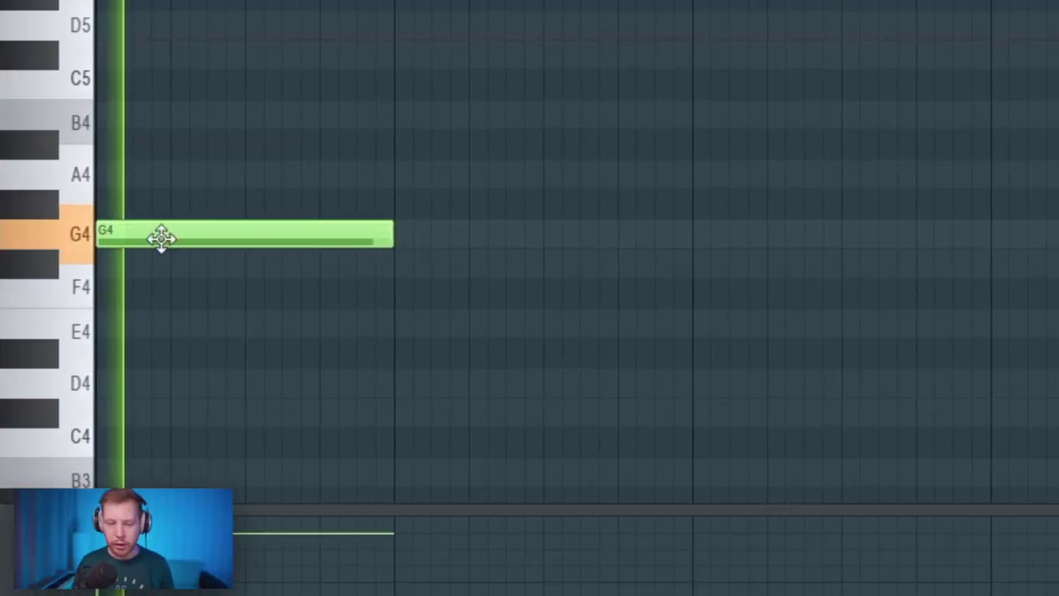
Add the remaining one-bar bass notes after the opening G4 note and play the bassline
click(414, 199)
drag(414, 198, 857, 331)
key(space)
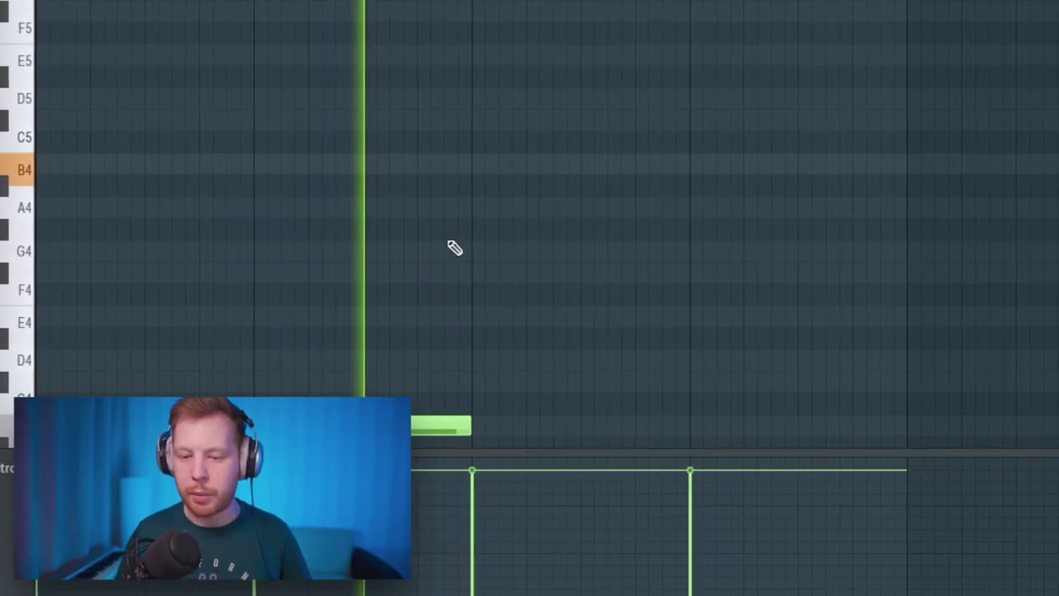
scroll(449, 242, down, 5)
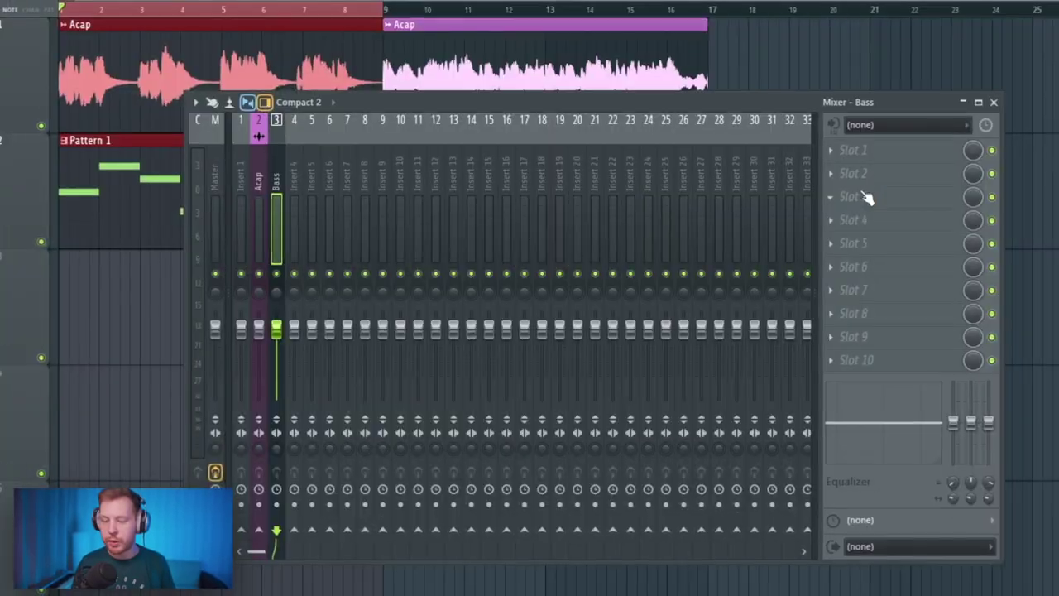
Load MaxxBass Stereo into slot 3 of the Bass mixer track
click(869, 199)
mouse_move(843, 221)
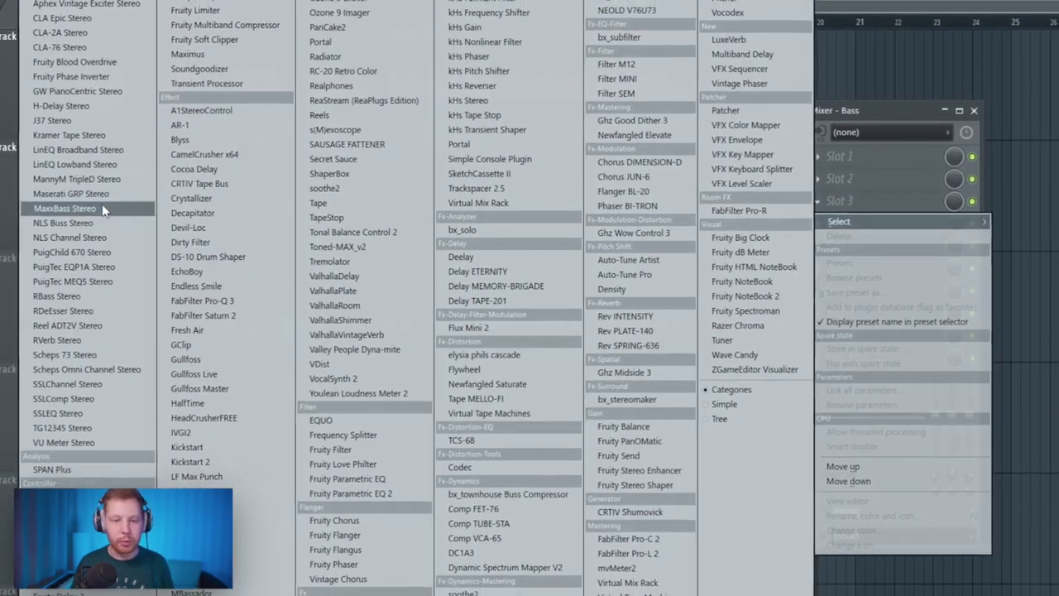
click(102, 205)
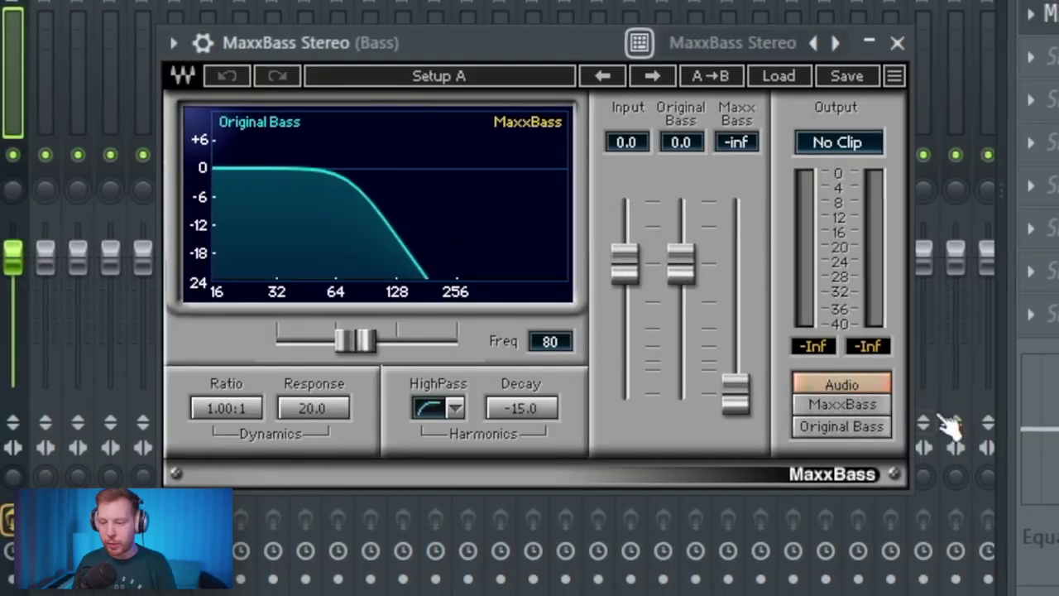
Monitor only the MaxxBass signal, set its frequency to 214 and start playback
click(869, 404)
drag(397, 345, 445, 340)
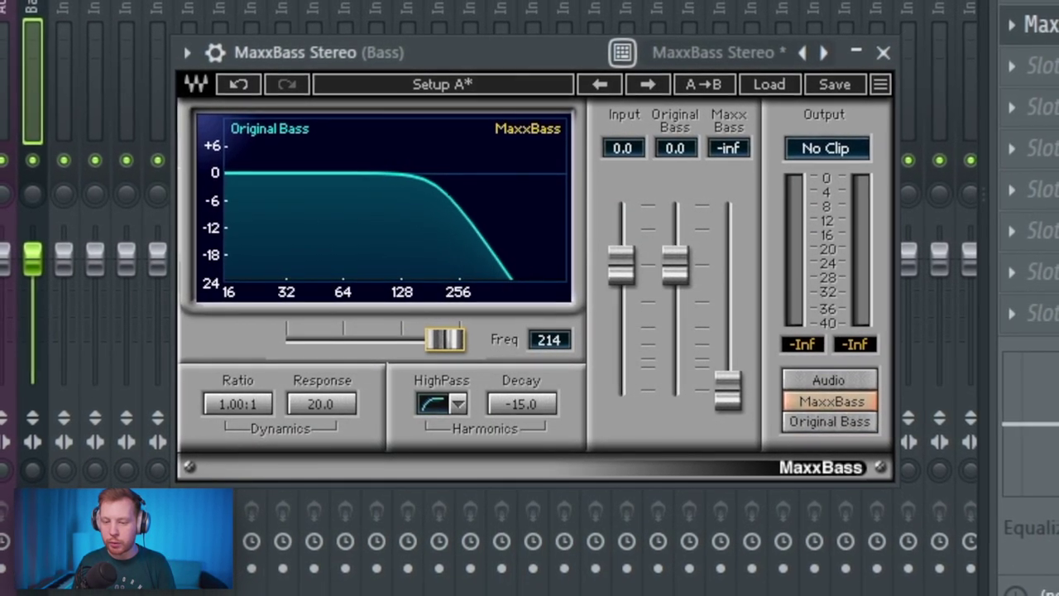
key(space)
Set the MaxxBass high-pass slope to 6dB/Octave and raise the MaxxBass level
click(462, 395)
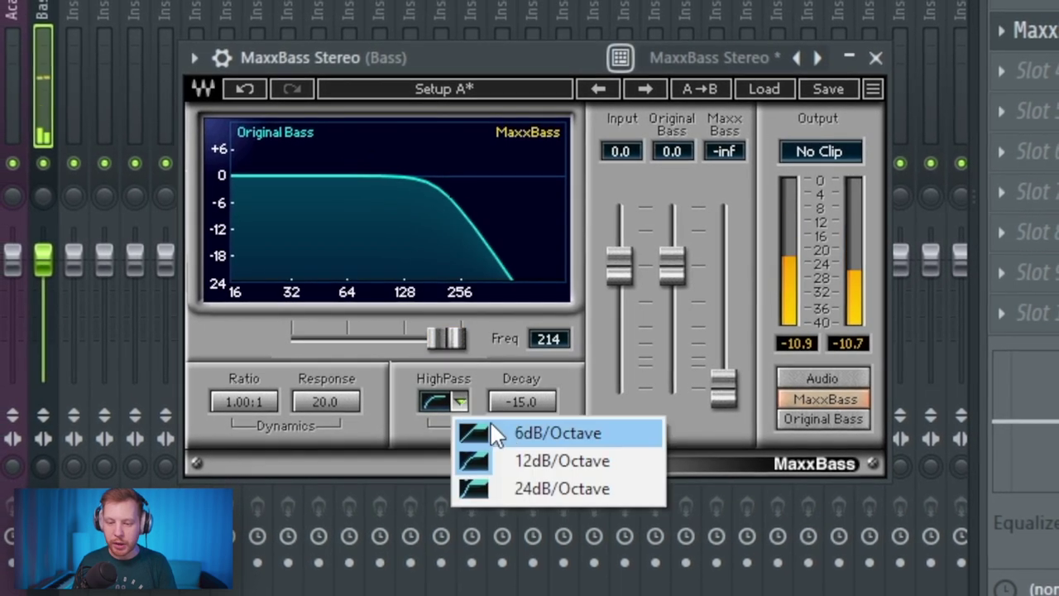
click(513, 431)
drag(721, 383, 716, 343)
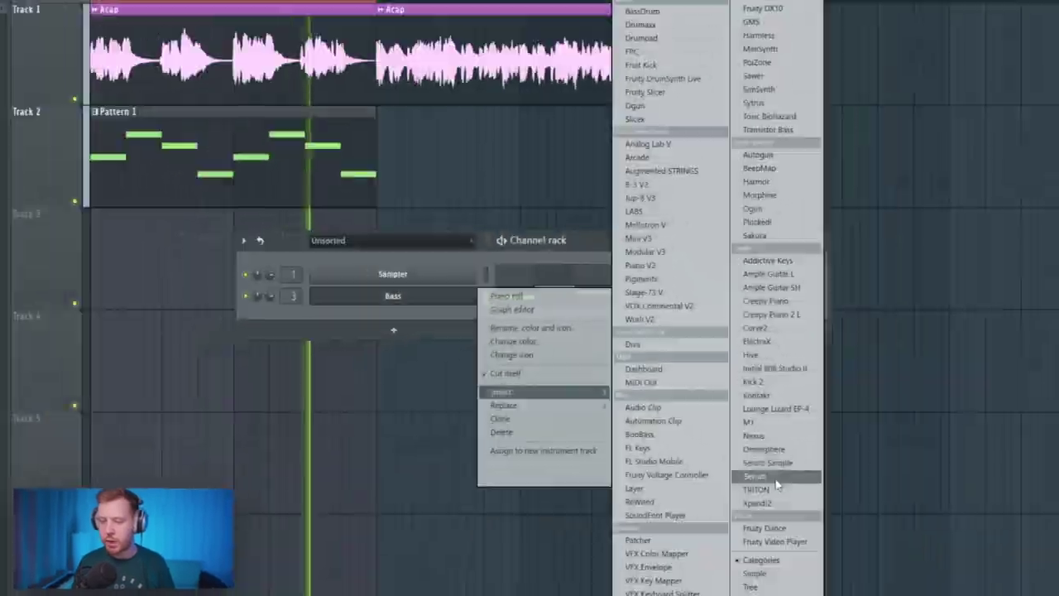
Insert another Serum channel for the lead and load Deelay into slot 2 of the Lead mixer track
click(776, 480)
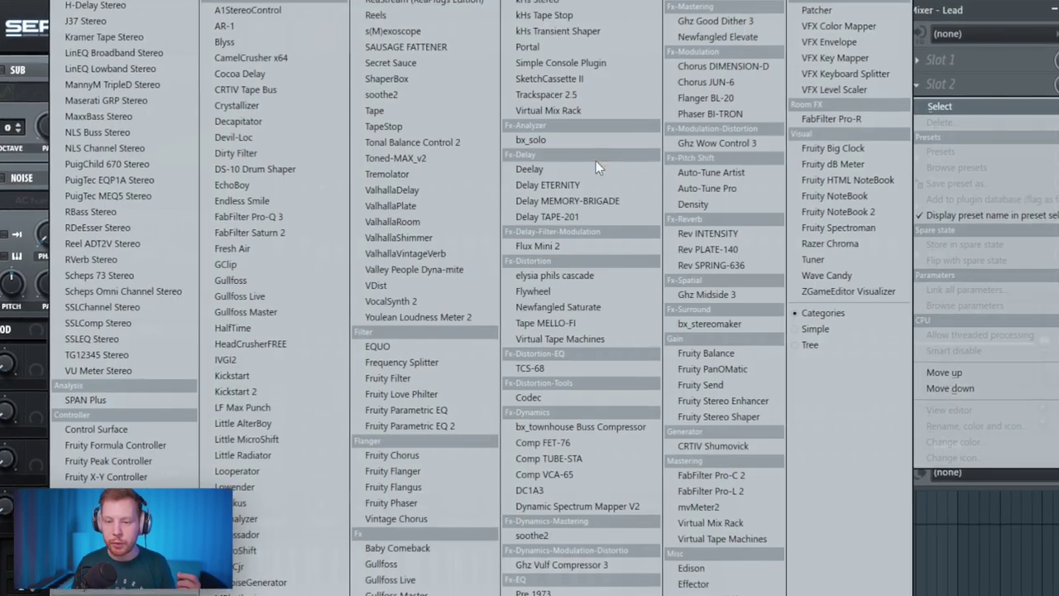
click(594, 168)
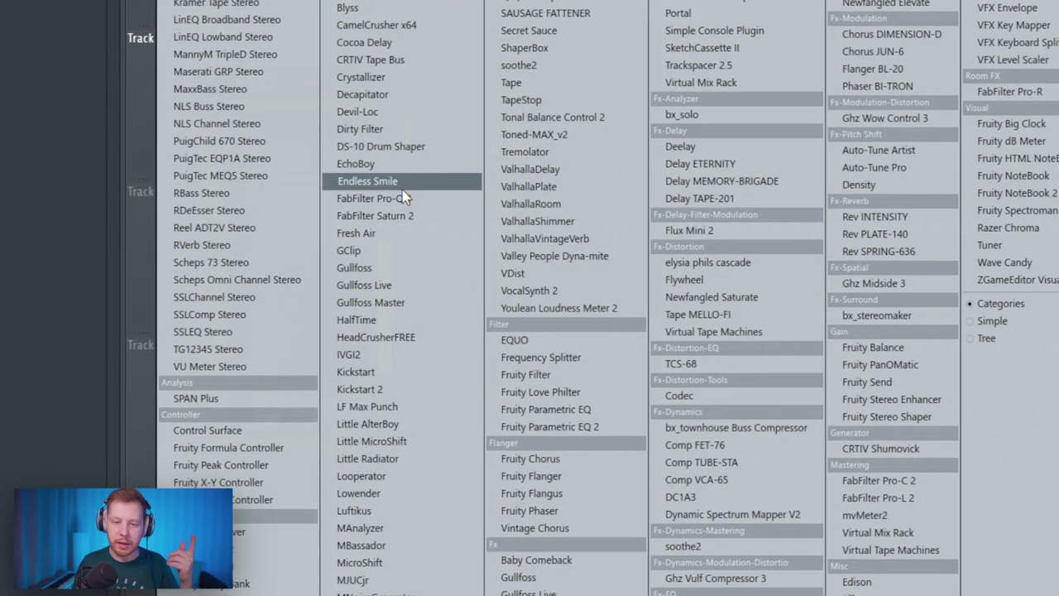
Load Endless Smile on the Fx shot mixer track, set its intensity to about 62 % and play the result
click(400, 181)
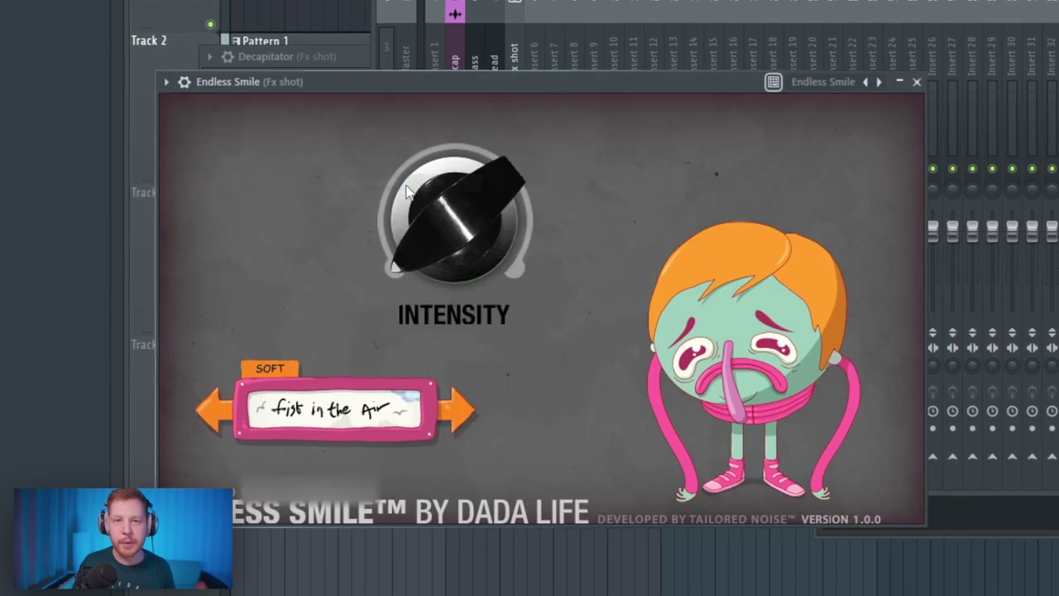
mouse_move(422, 192)
drag(420, 188, 479, 130)
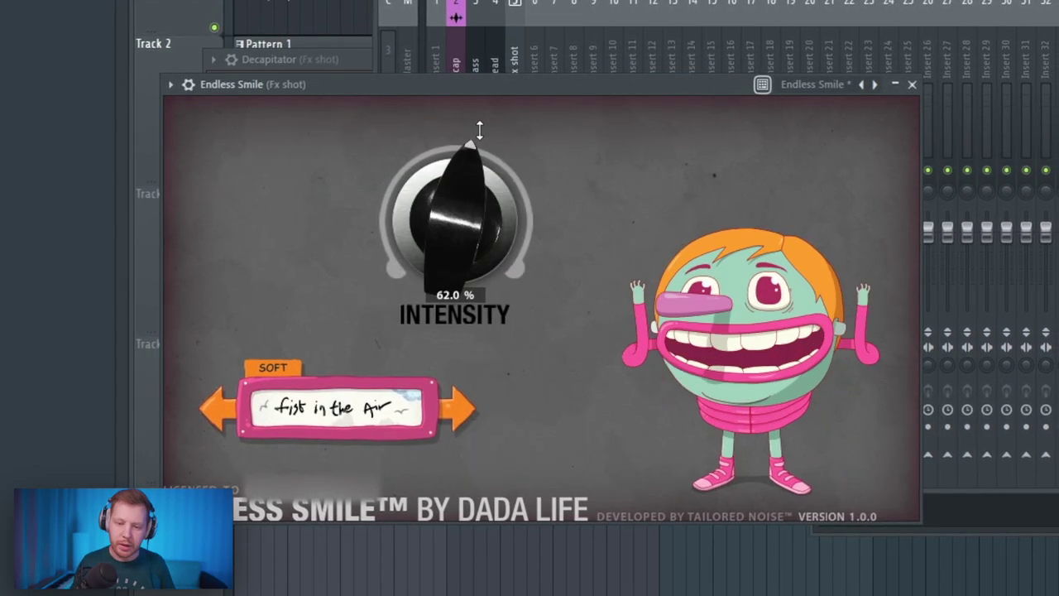
click(847, 3)
key(space)
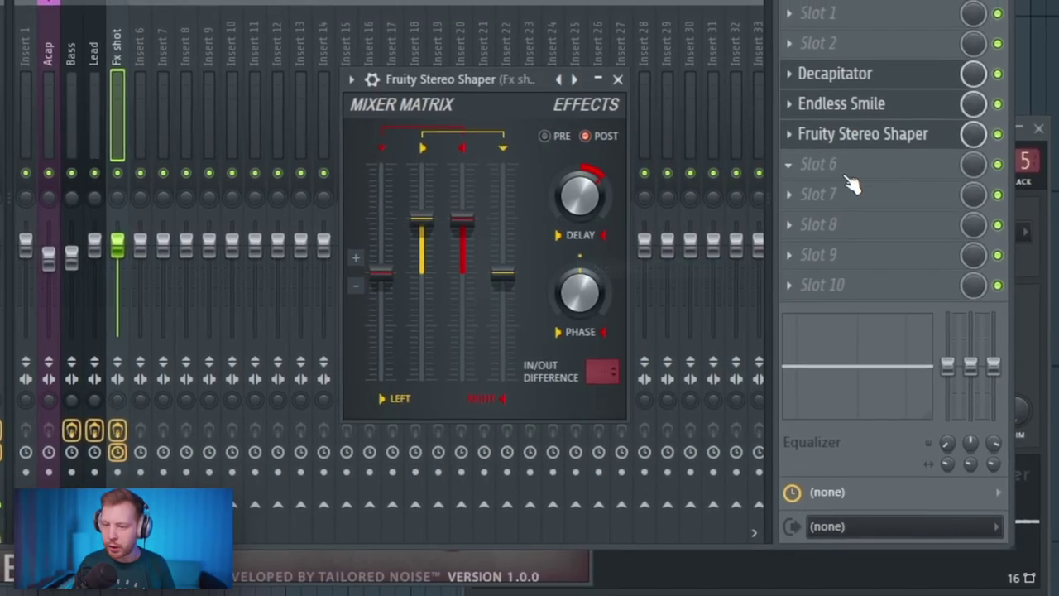
Add FabFilter Pro-Q 3 in slot 6 of the Fx shot track and cut about 2.2 dB with a bell band at about 754 Hz
click(844, 177)
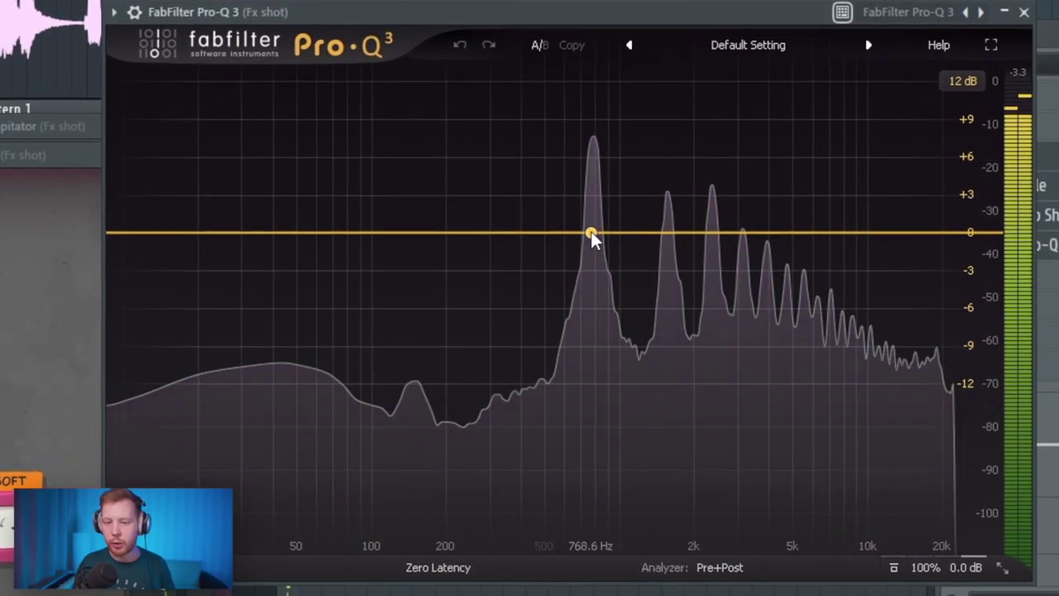
drag(591, 231, 590, 257)
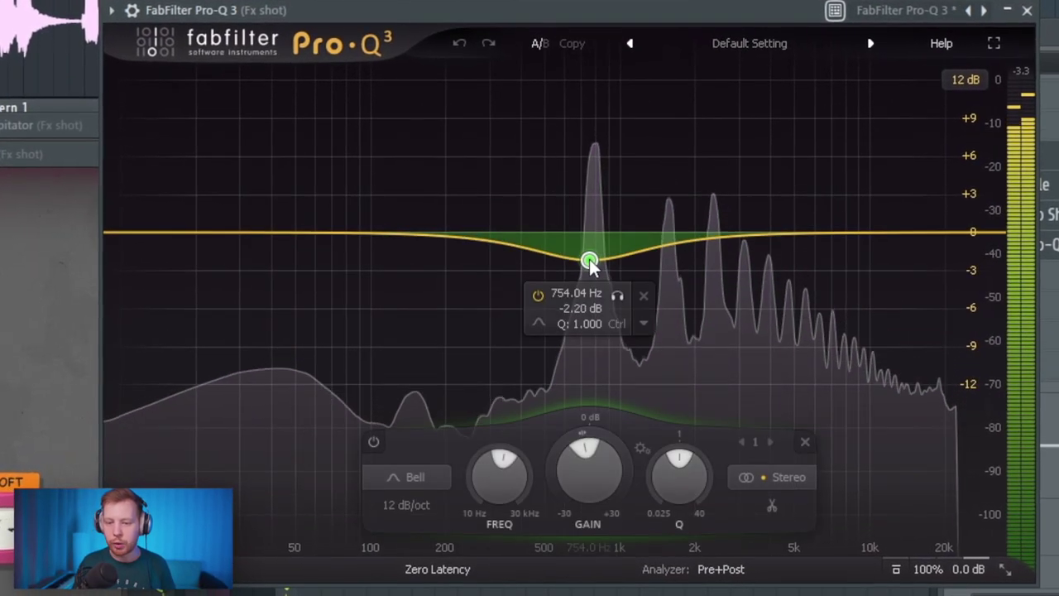
right_click(593, 258)
click(652, 319)
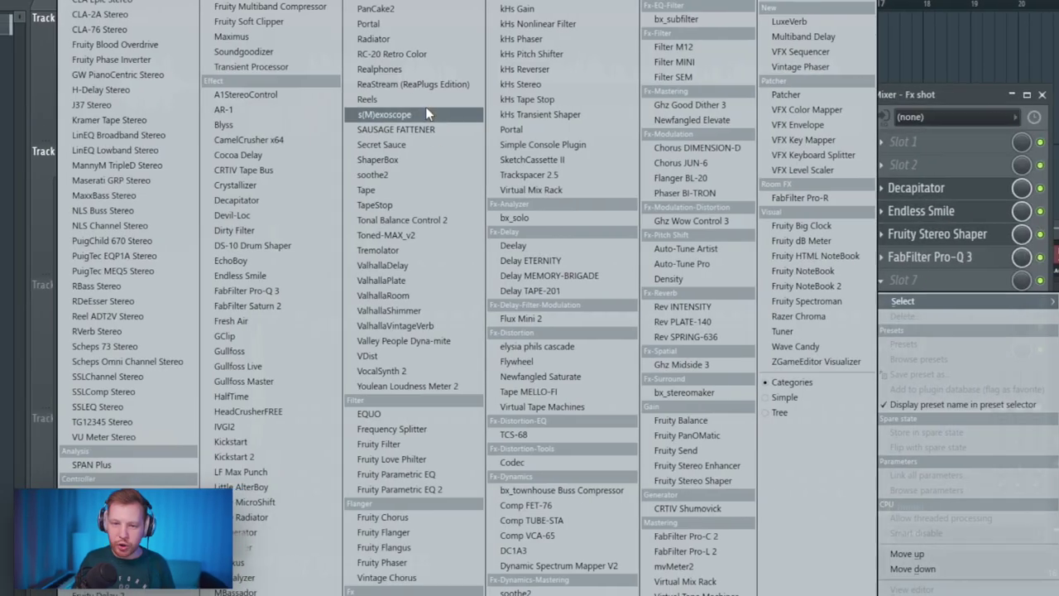
Load PanCake2 into slot 7 of the Fx shot track and adjust its Mix amount
click(361, 8)
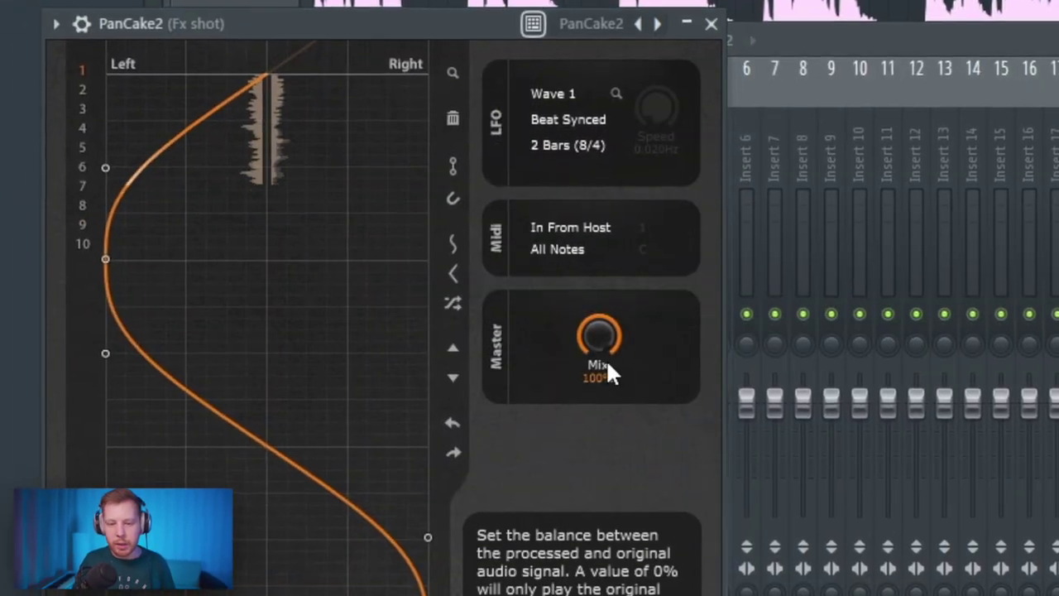
mouse_move(606, 366)
mouse_down()
mouse_move(605, 385)
mouse_move(605, 368)
mouse_up()
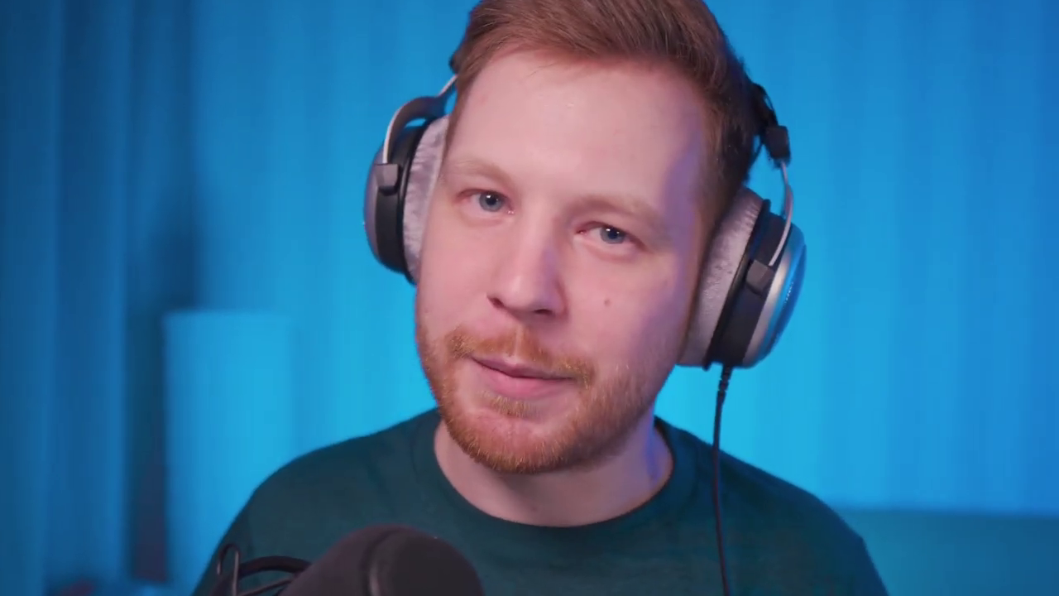
drag(177, 42, 874, 41)
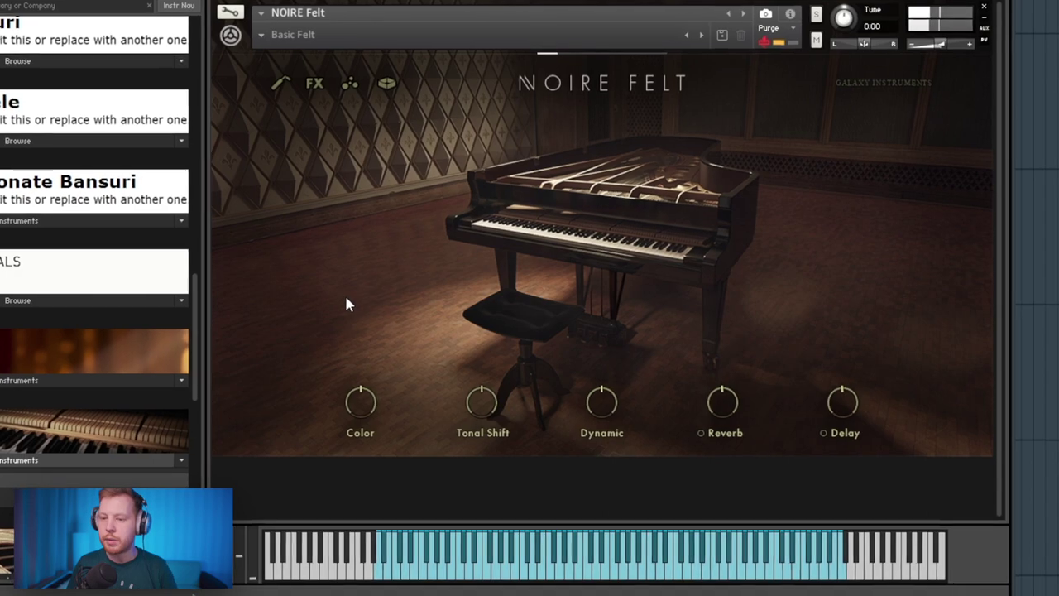
Add chord notes above the G5, B5, A5 and E5 root notes in the first four bars of the Kontakt piano part
key(F6)
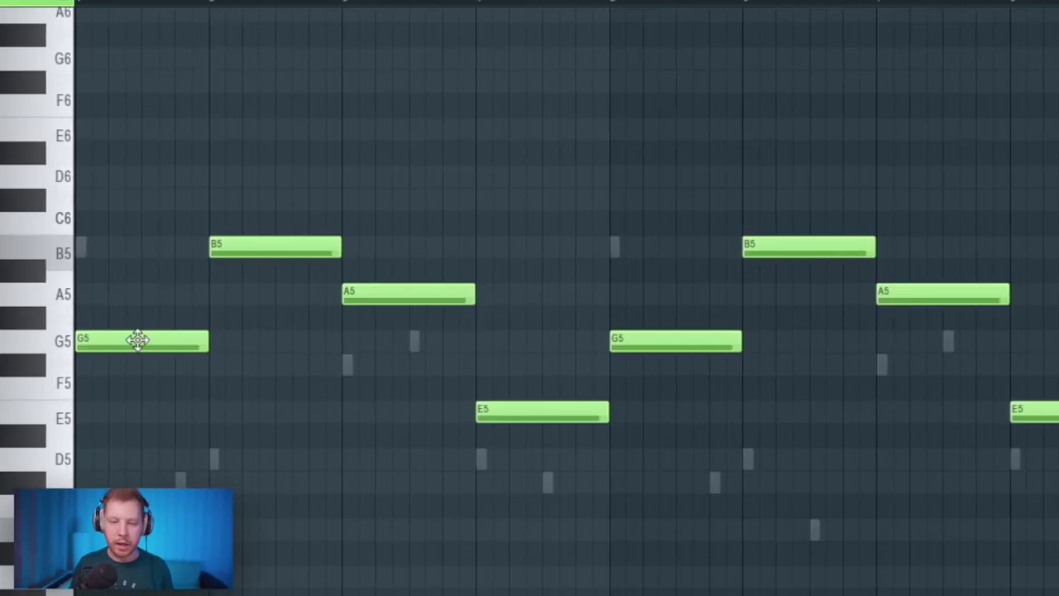
click(131, 241)
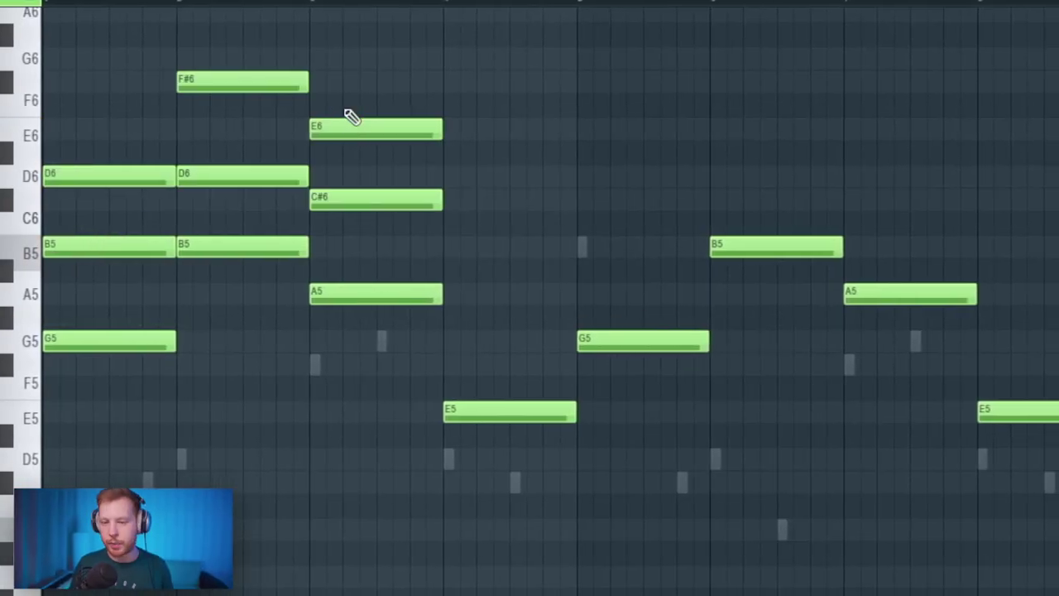
click(445, 354)
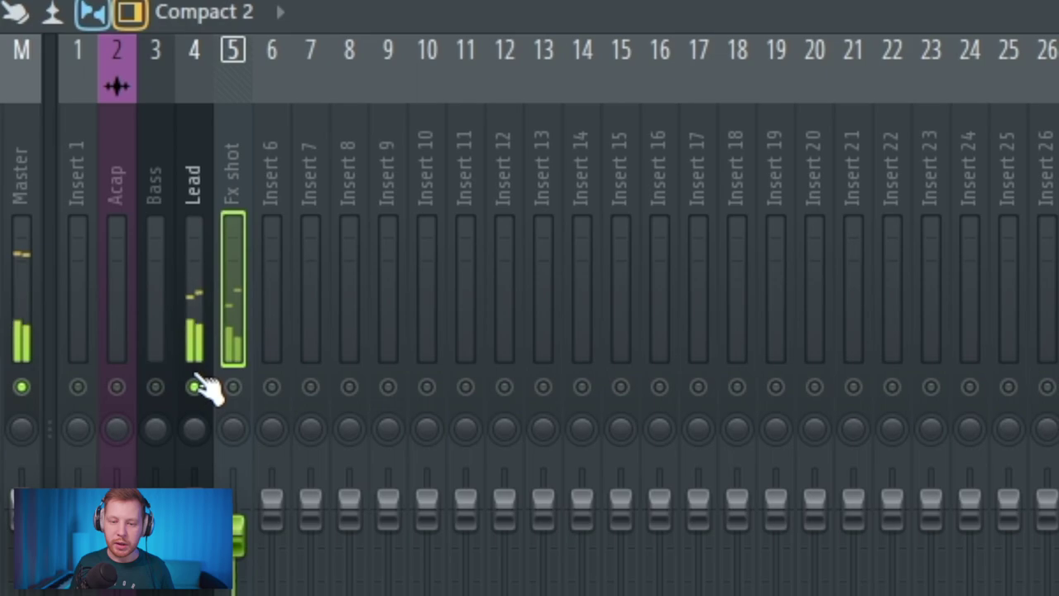
Add Dirty Filter to the Lead mixer track and lower its drive and low-pass frequency
click(207, 182)
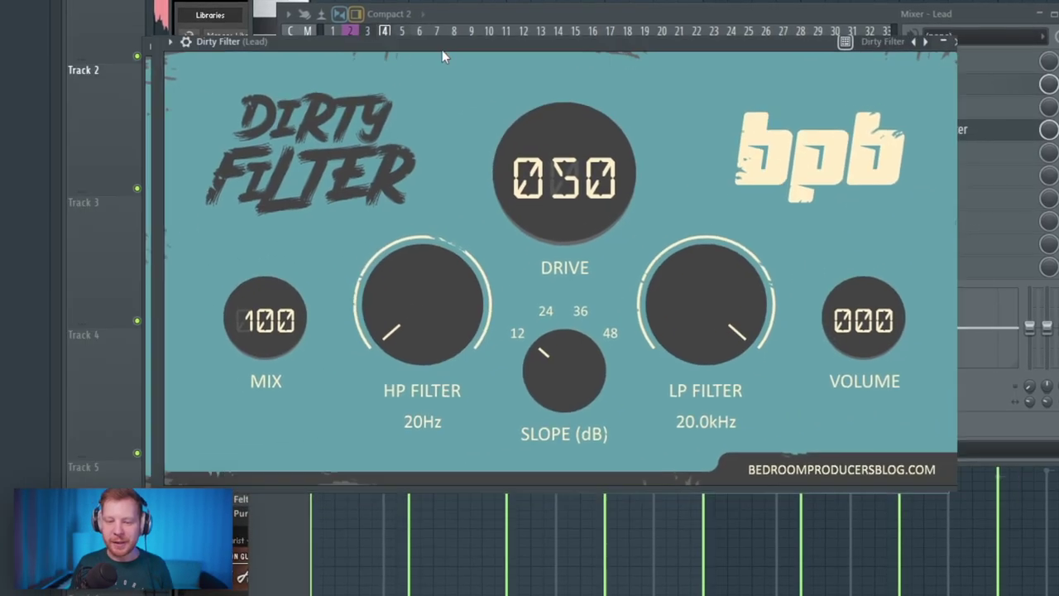
drag(589, 157, 687, 352)
drag(775, 316, 785, 441)
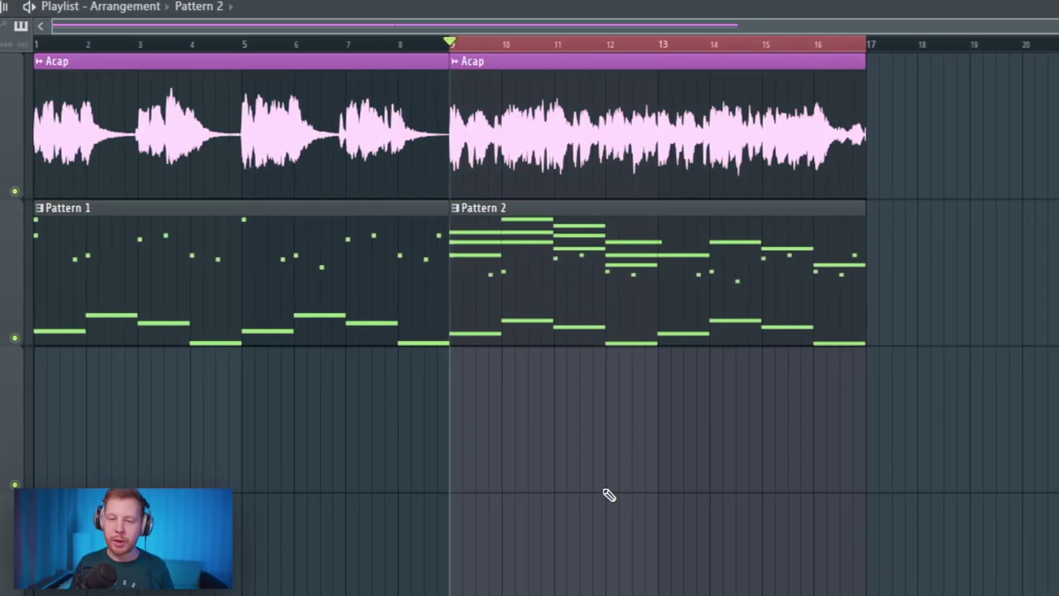
Play the second section of the arrangement and open the Kontakt piano roll of Pattern 2
key(space)
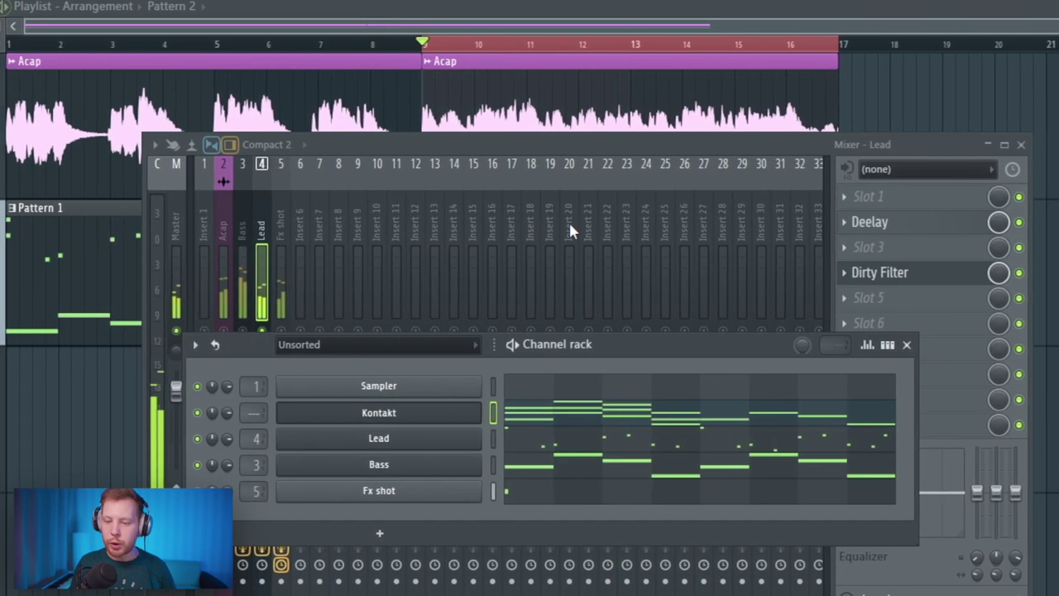
click(545, 413)
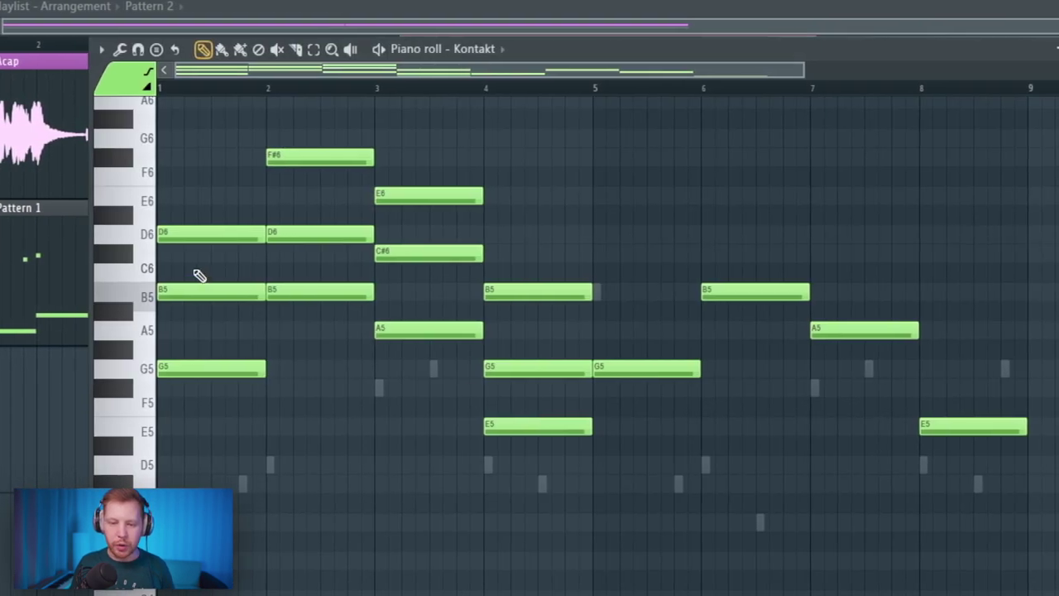
Raise the middle chord notes B5, D6, C#6 and G5 of the first four piano bars by an octave, and strum the chords
ctrl+shift+click(210, 289)
ctrl+shift+click(316, 233)
ctrl+shift+click(424, 252)
ctrl+shift+click(549, 369)
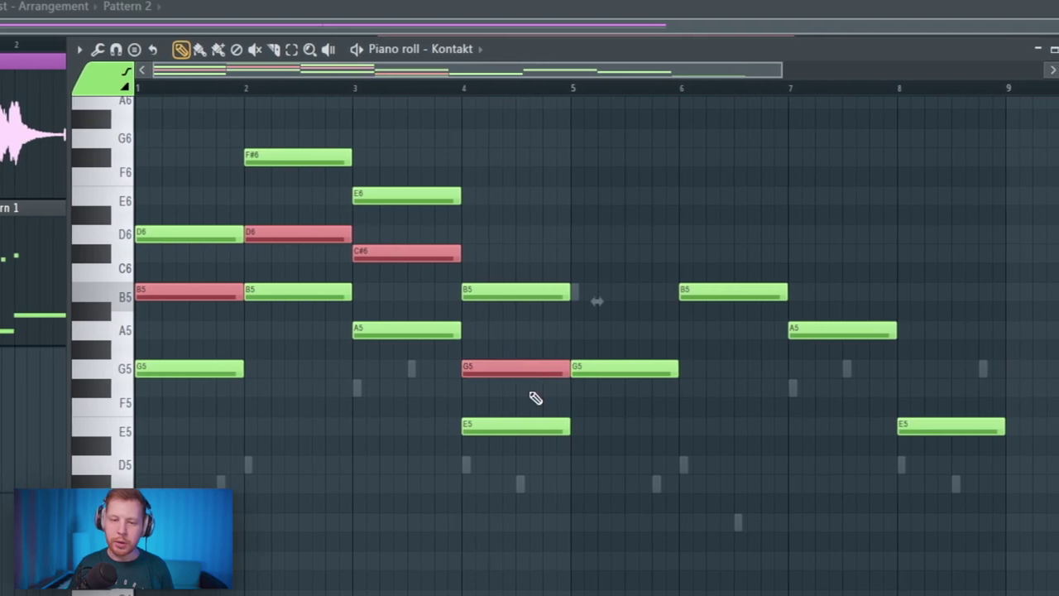
key(ctrl+Up)
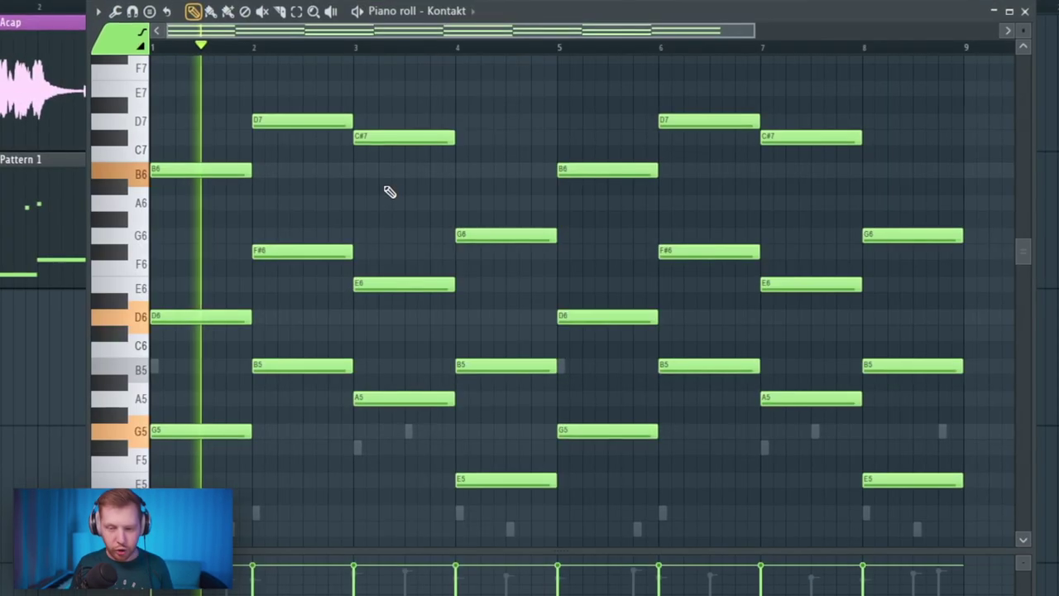
key(alt+s)
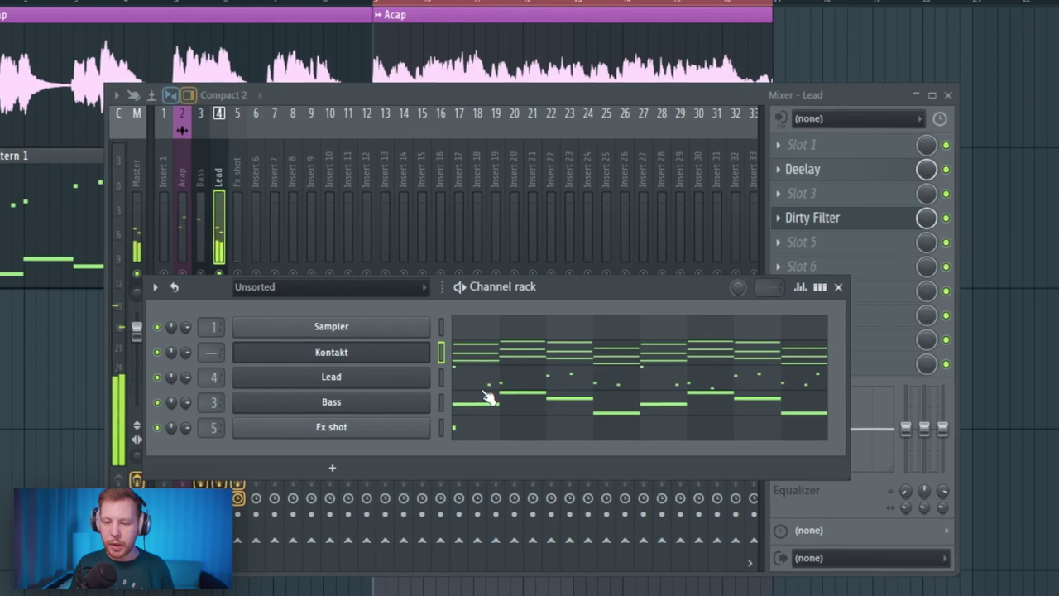
Copy all the Lead melody notes into the piano part two octaves higher
click(485, 395)
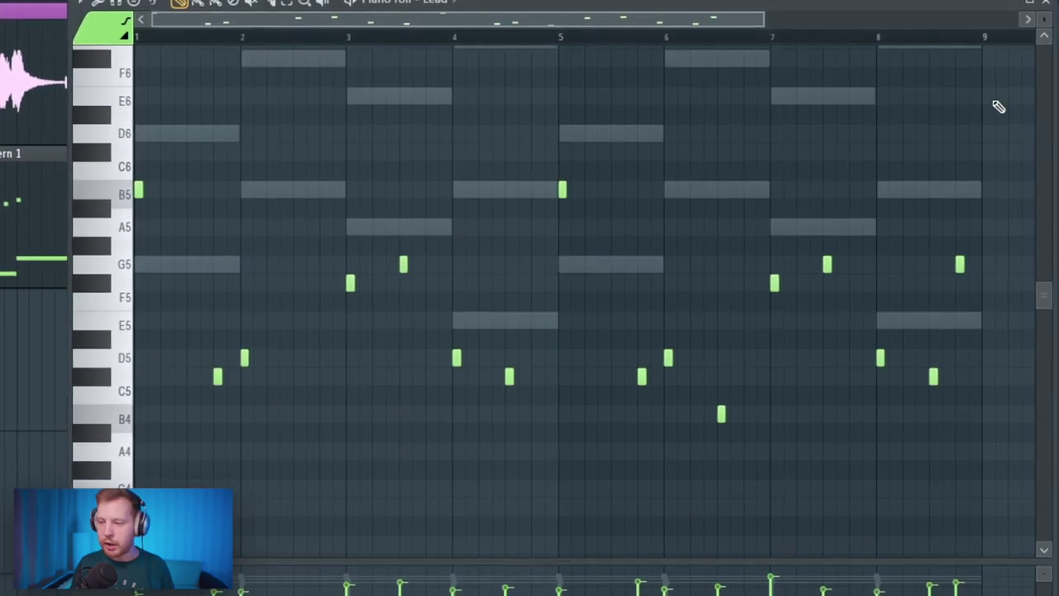
scroll(312, 376, up, 3)
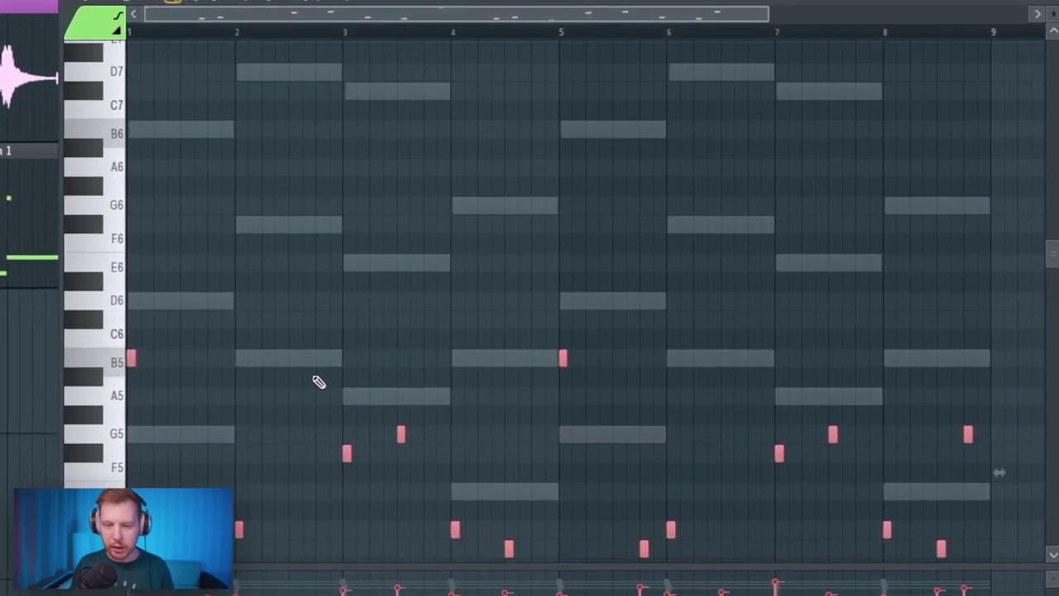
right_click(314, 361)
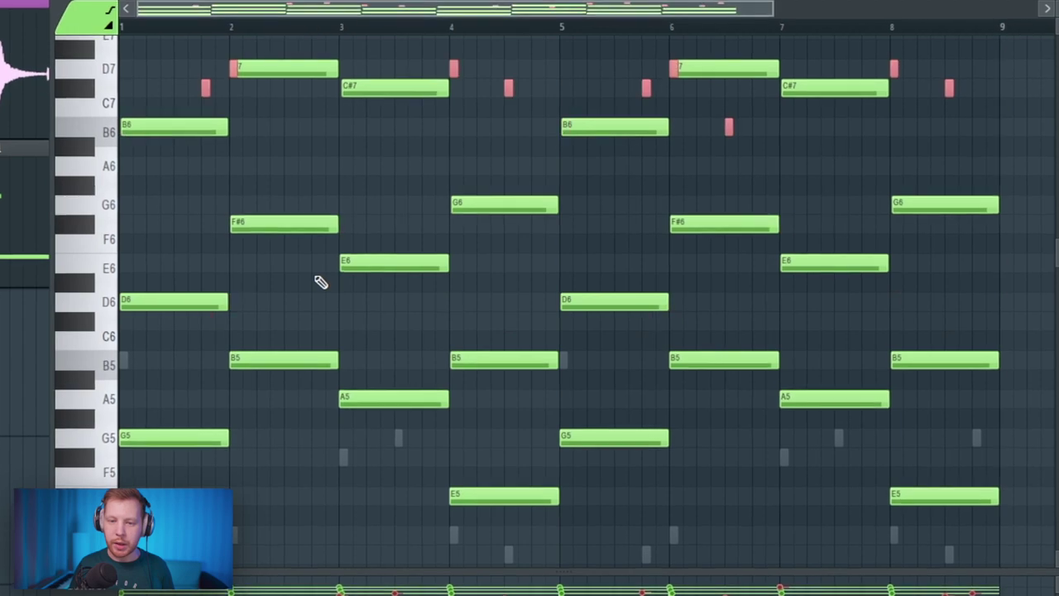
scroll(361, 246, up, 5)
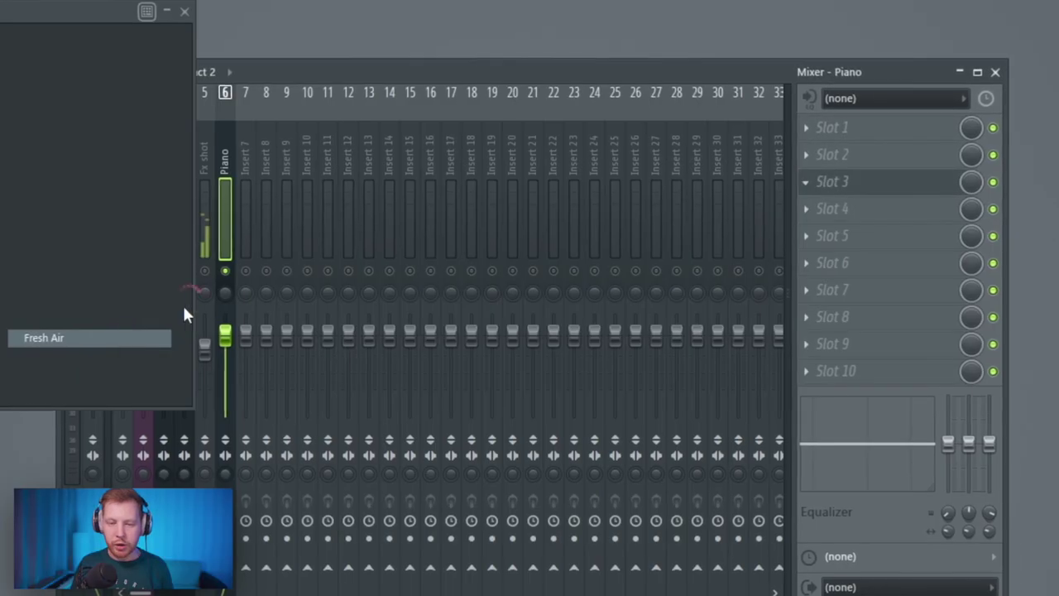
Load Fresh Air into slot 3 of the Piano mixer track
click(184, 307)
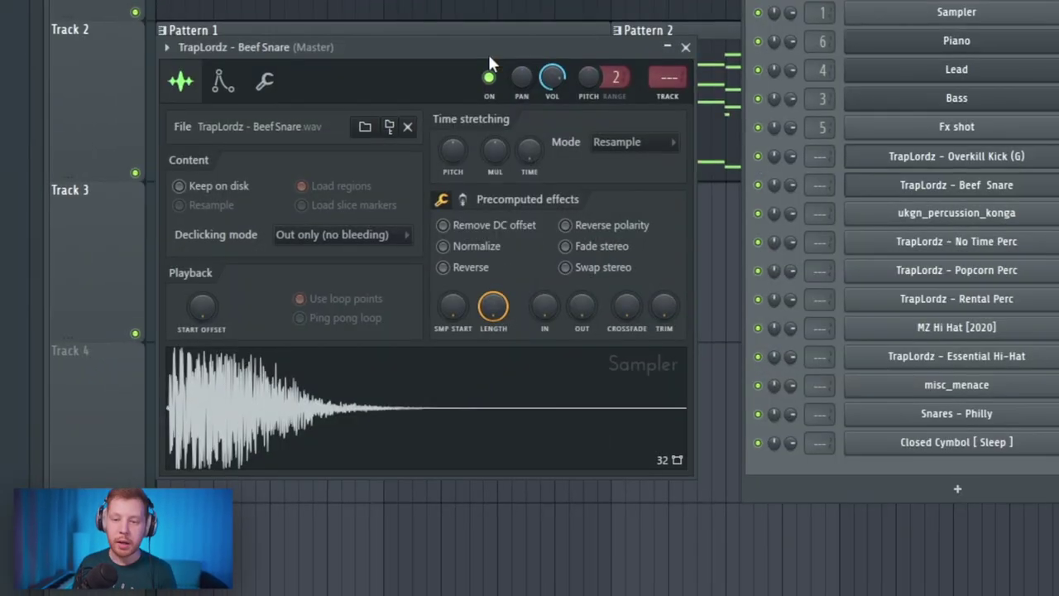
Set the Beef Snare sample's time-stretching mode to Stretch, and lower its pitch with a pitch range of 8
click(645, 142)
click(644, 188)
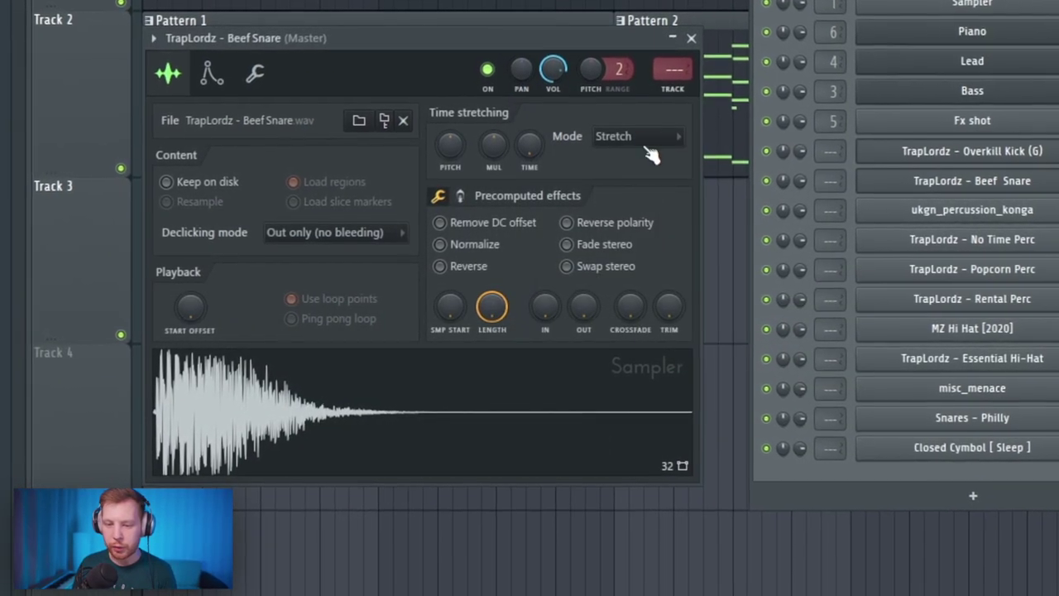
drag(619, 70, 591, 89)
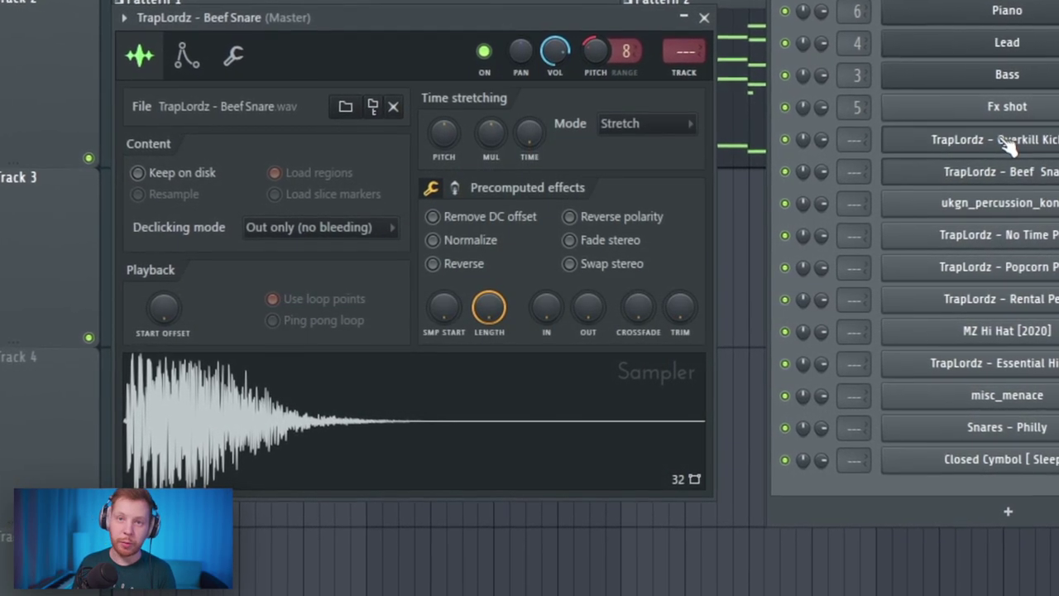
Place syncopated C5 kick notes across the first four bars of the Overkill Kick part
click(235, 165)
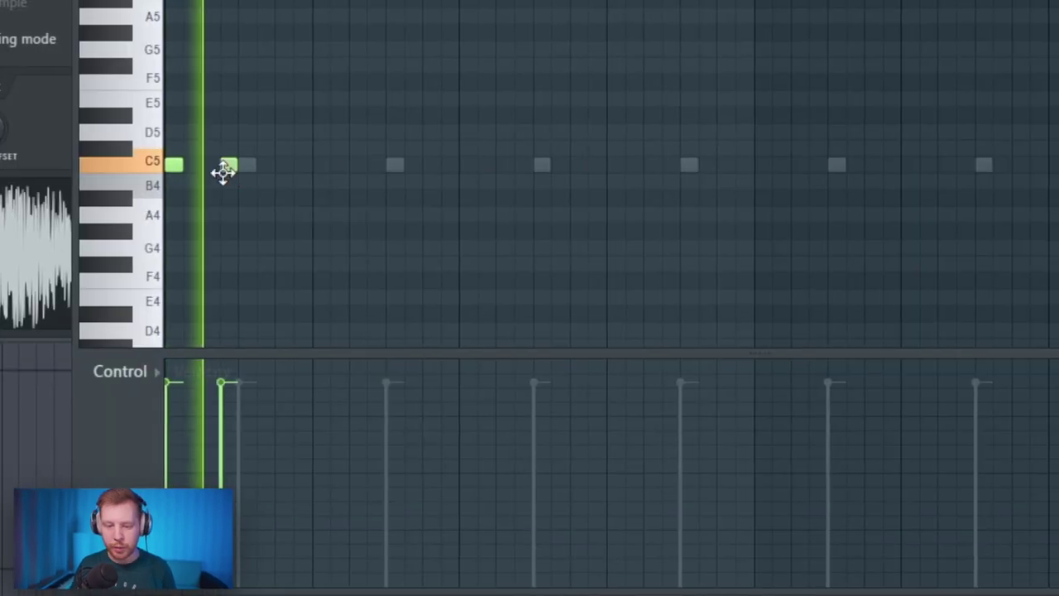
click(366, 165)
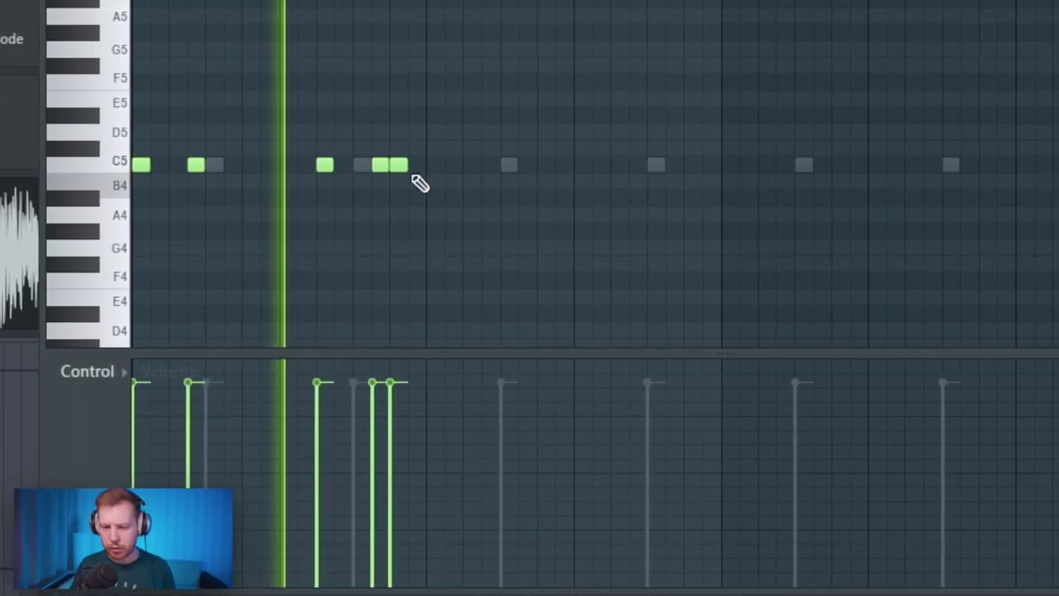
click(435, 166)
click(472, 165)
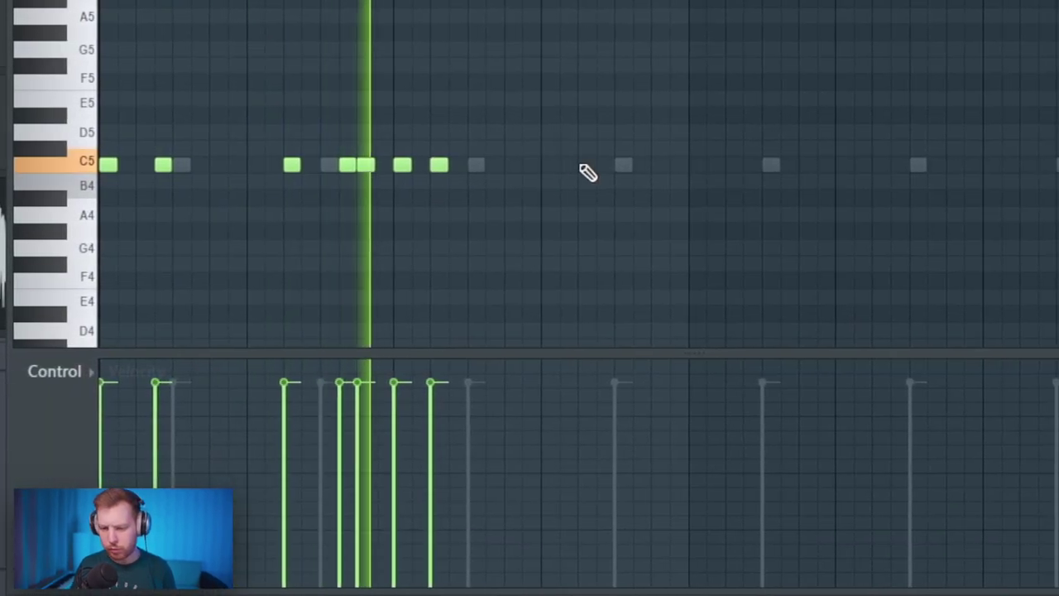
click(586, 166)
click(637, 165)
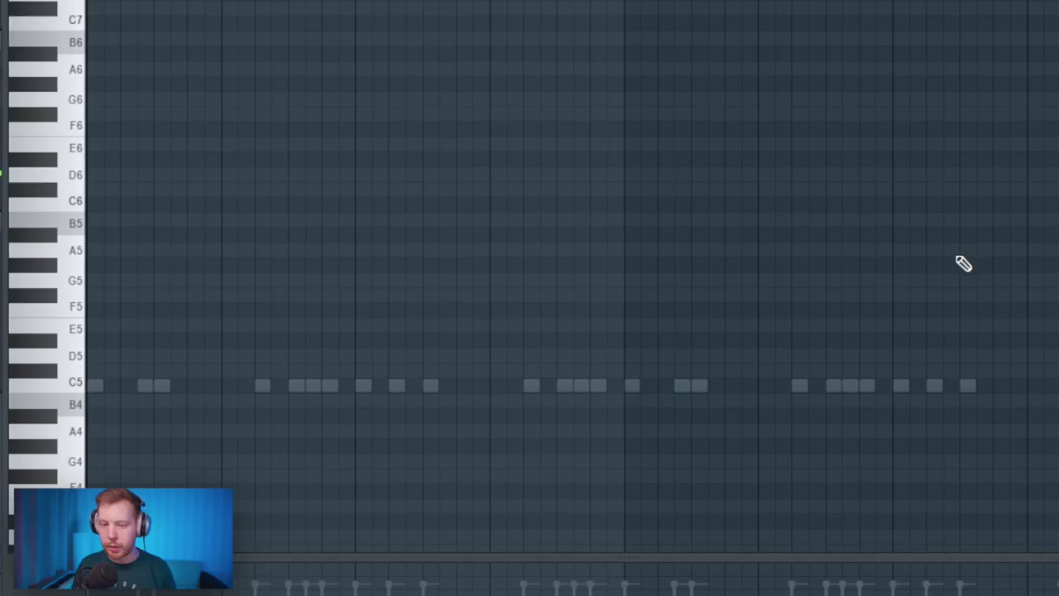
Add C5 notes near the ends of bars 1 and 3 in the ukgn_percussion_konga part and audition the drums
click(212, 385)
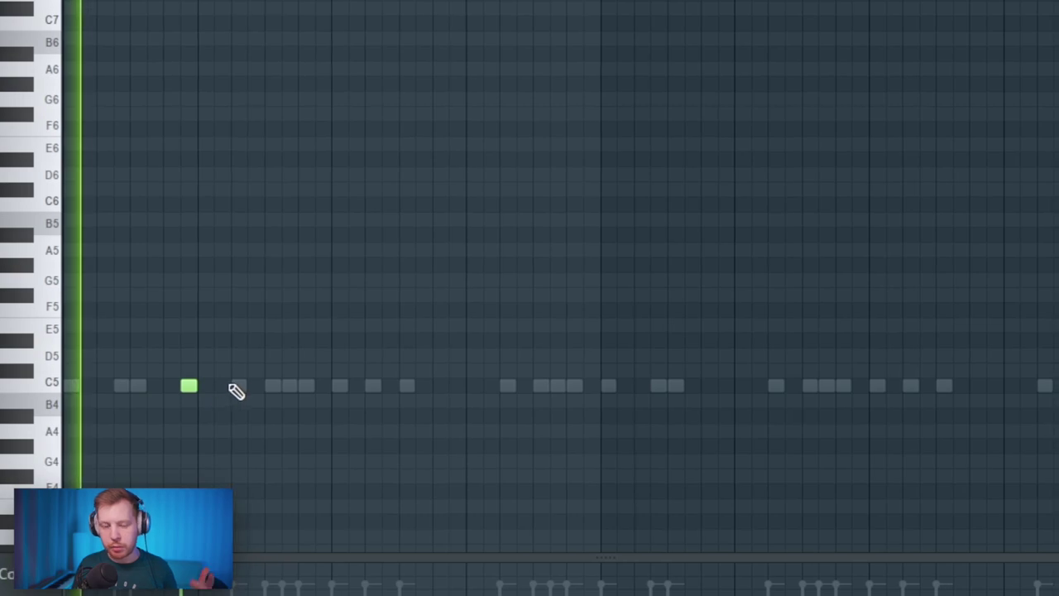
key(space)
click(455, 385)
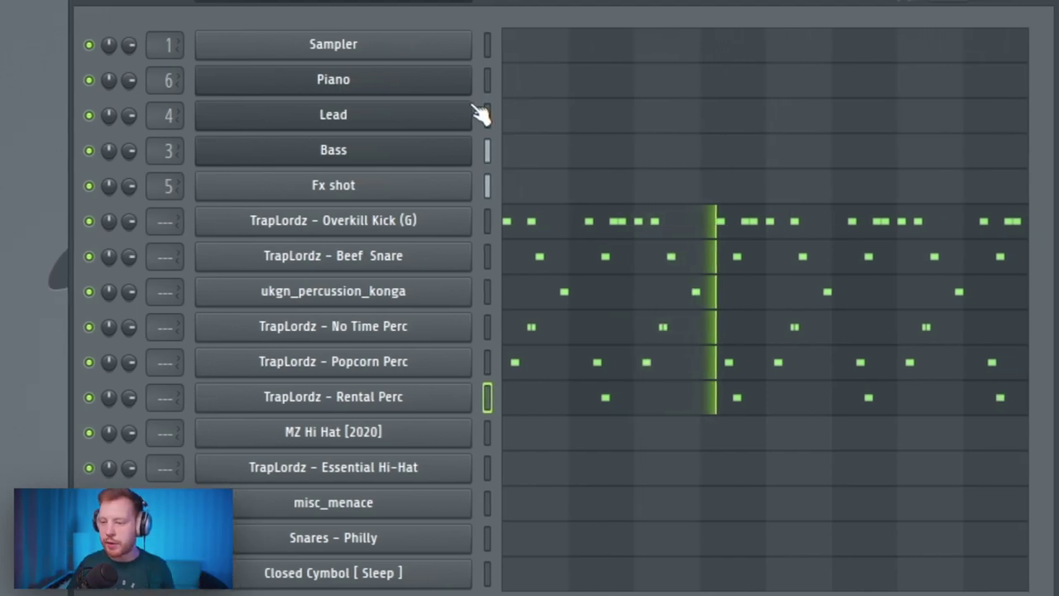
key(space)
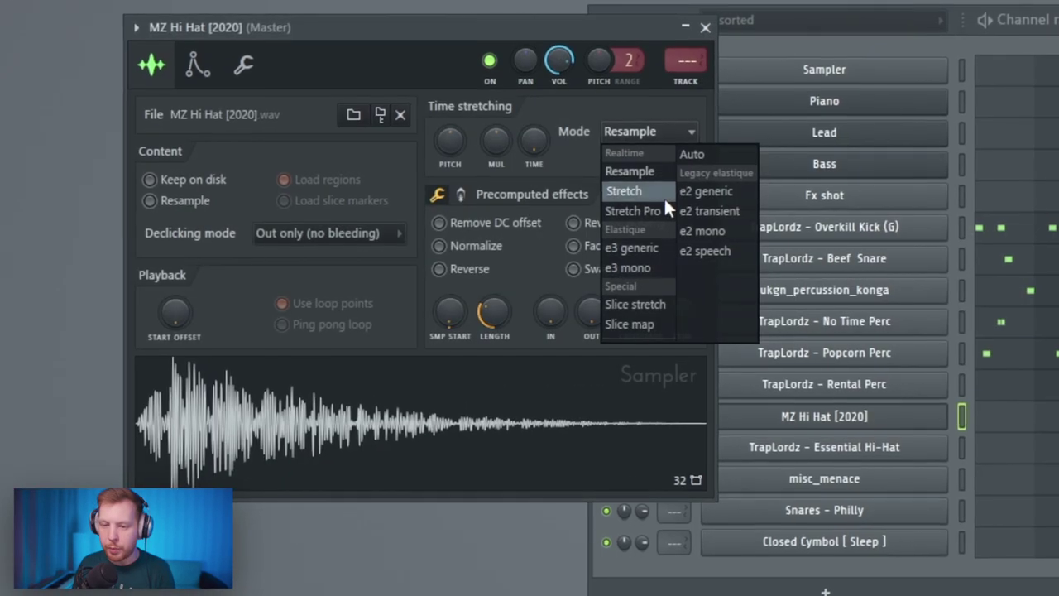
Set the MZ Hi Hat sample's time-stretching mode to Stretch and adjust its pitch range
click(654, 192)
drag(633, 53, 632, 62)
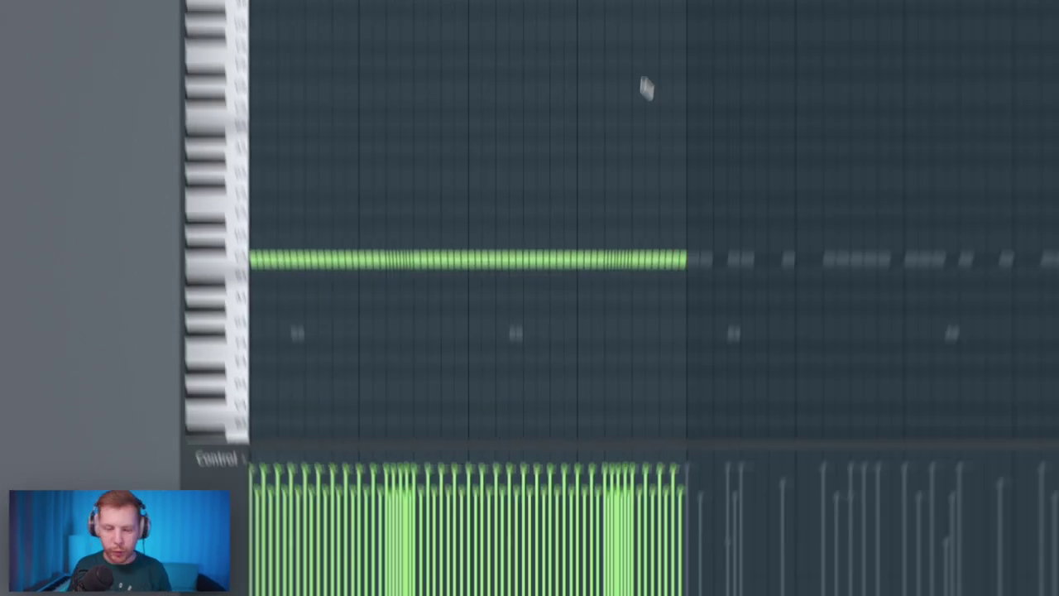
Randomize the pan and velocity of the C5 hi-hat notes, and duplicate them over the next four bars
key(alt+r)
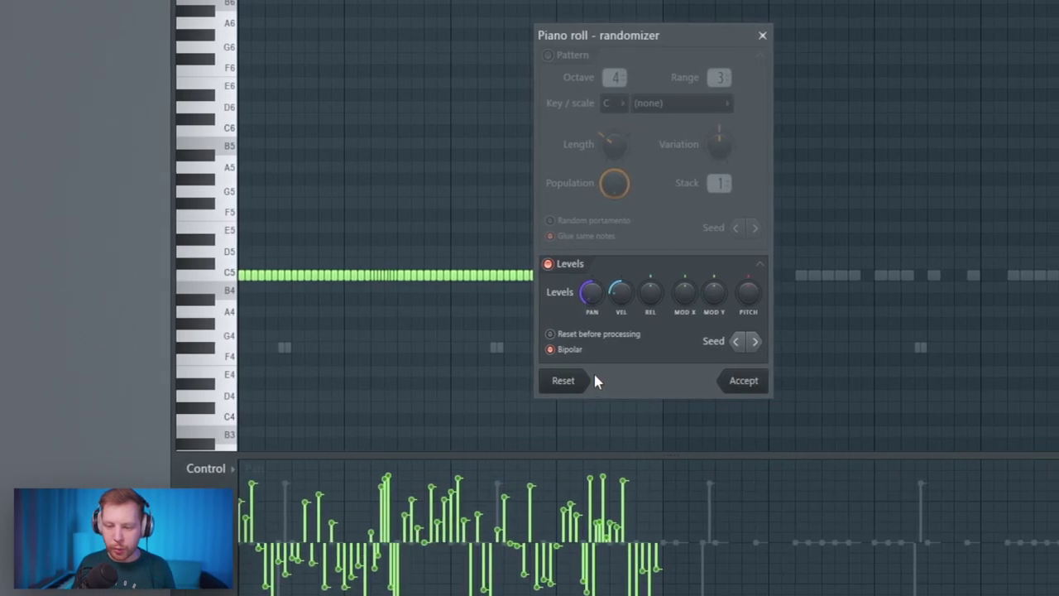
drag(626, 293, 626, 304)
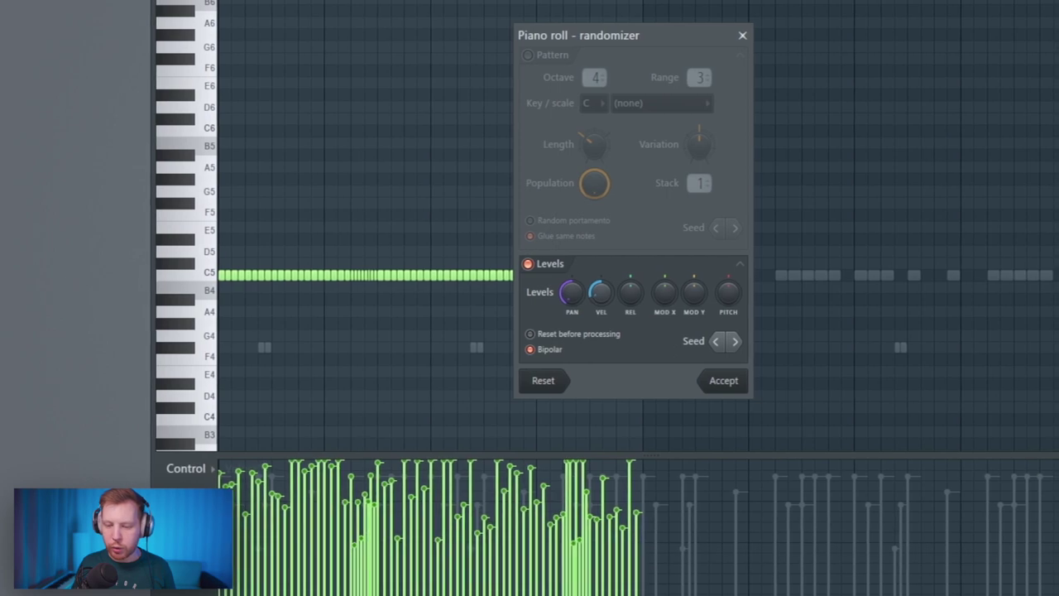
key(space)
click(558, 301)
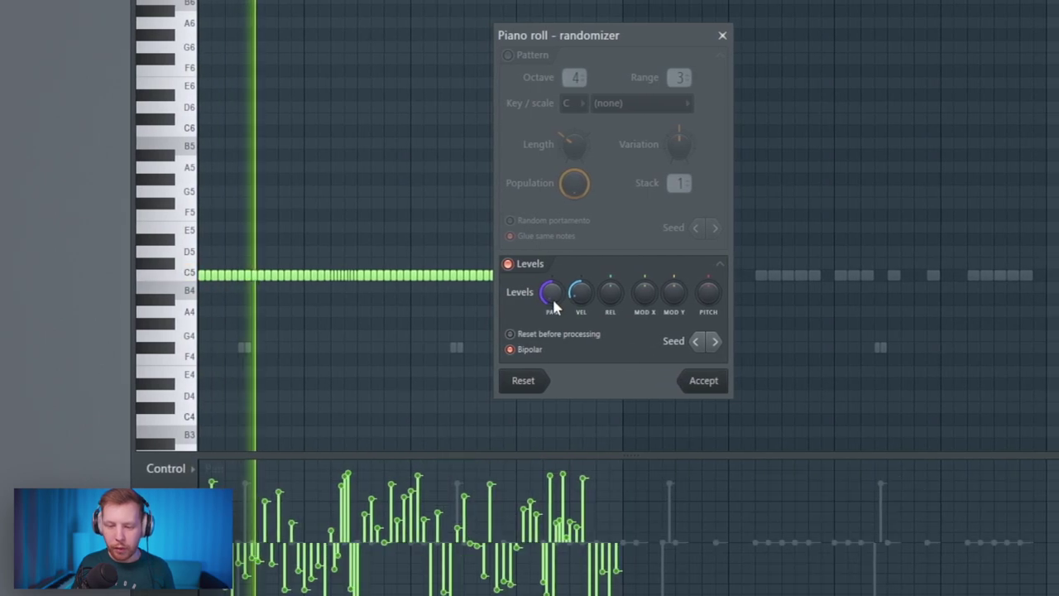
click(562, 298)
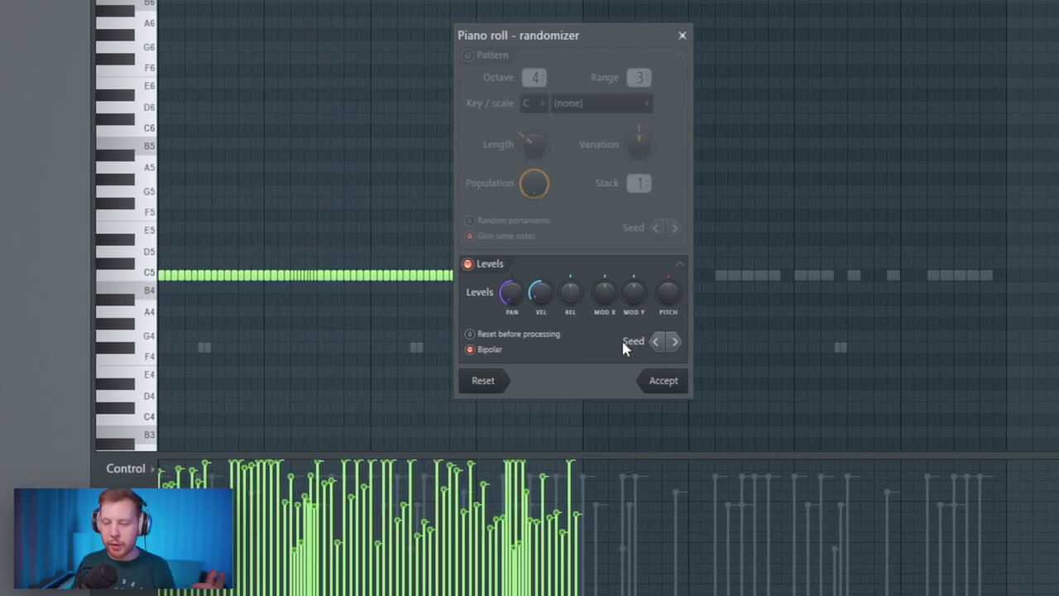
click(657, 381)
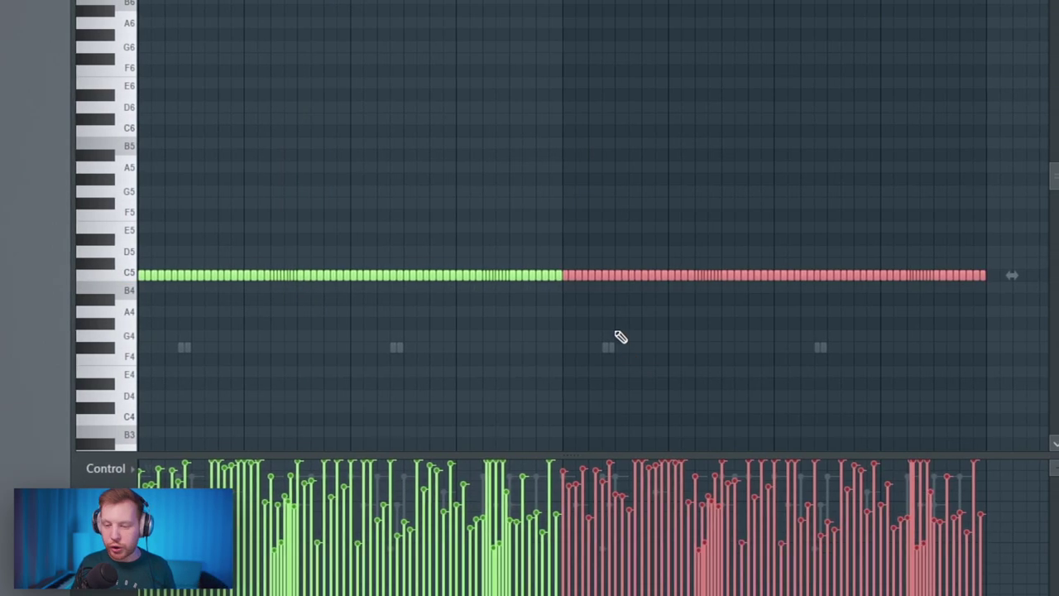
key(space)
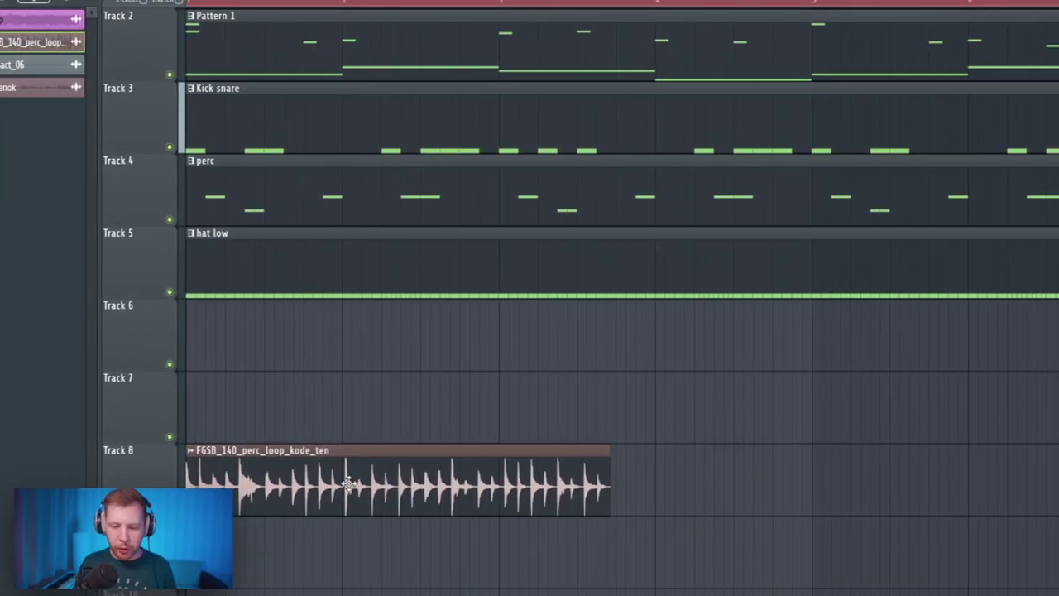
Open the sample settings of the FGSB_140_perc_loop_kode_ten clip on Track 8
double_click(348, 484)
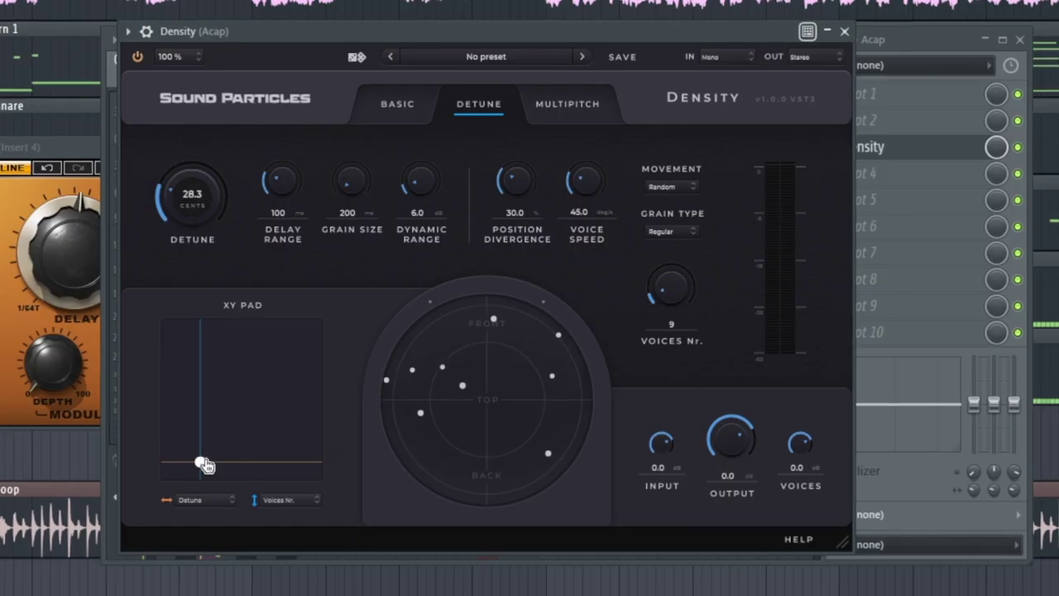
Increase Density's Detune and Voices Nr. together on the Acap track with the XY pad
drag(205, 466, 266, 434)
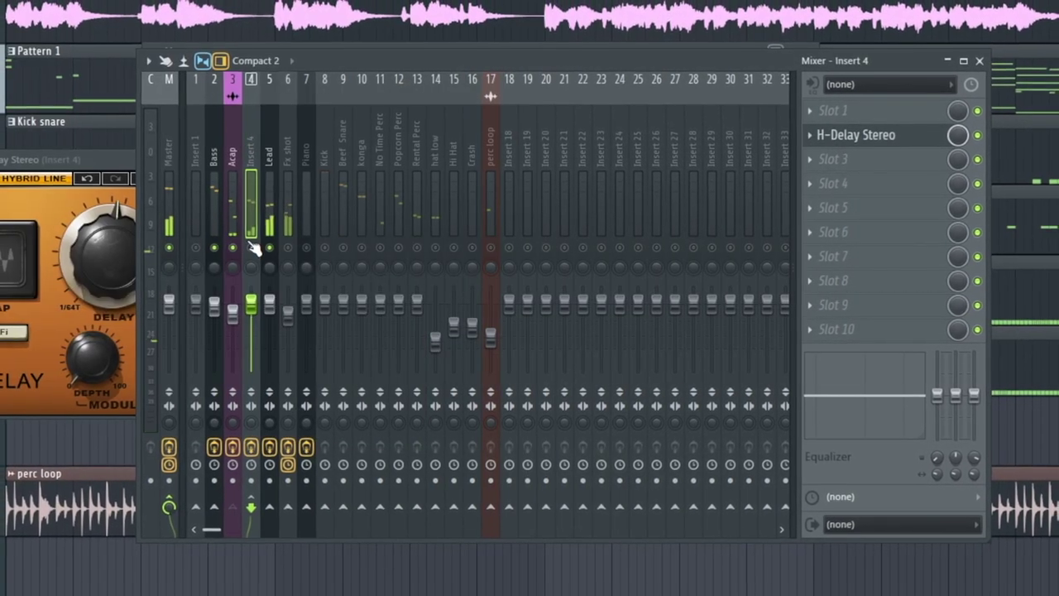
Load Endless Smile after H-Delay in slot 3 of the Insert 4 mixer track
click(824, 162)
click(149, 255)
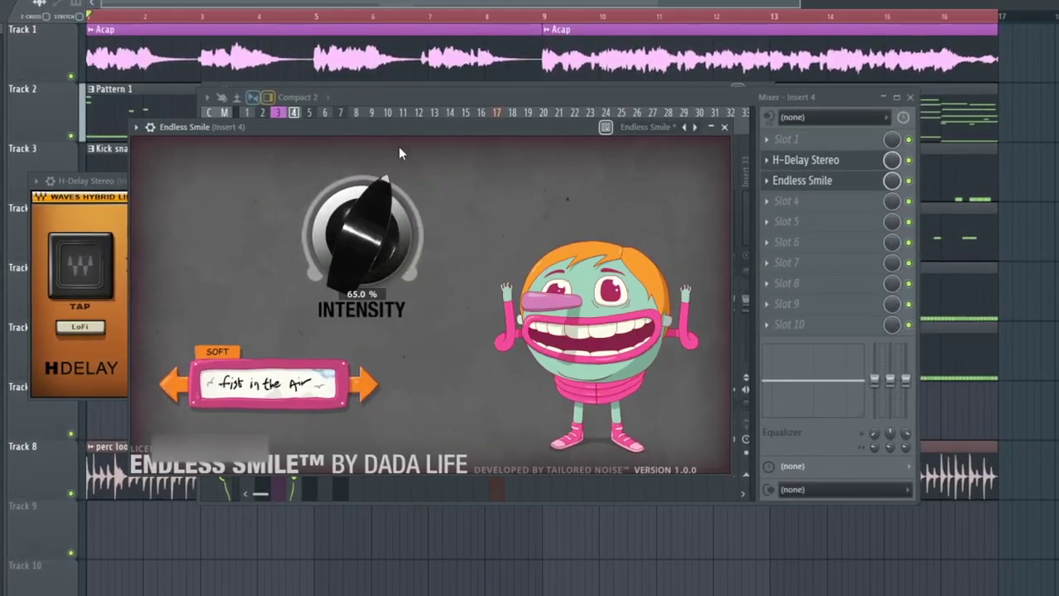
Load Fruity Limiter into slot 4 of the Insert 4 mixer track and choose its sidechain input
click(786, 201)
mouse_move(785, 220)
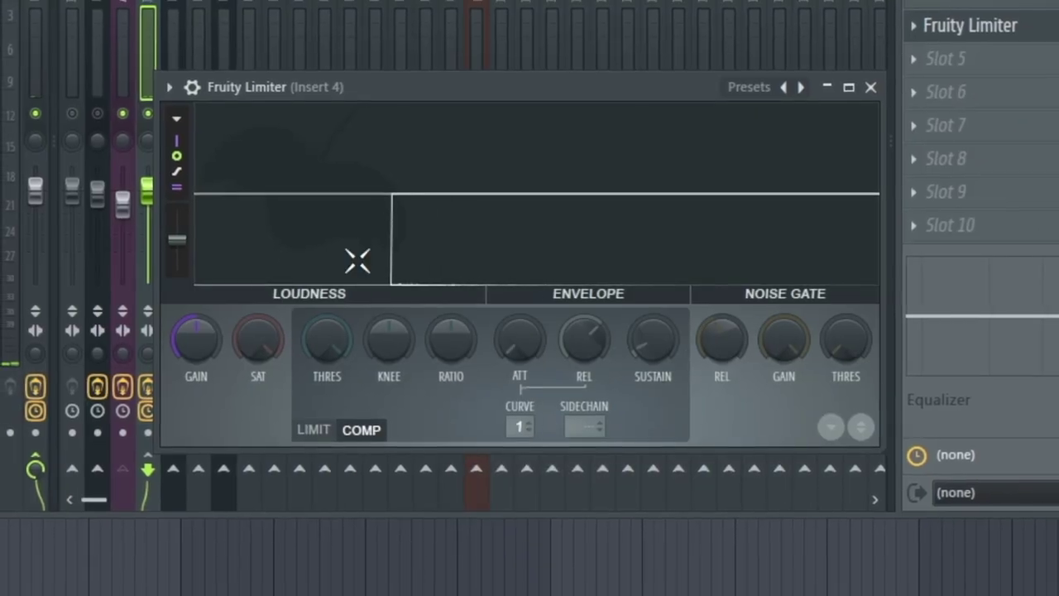
click(587, 426)
click(619, 455)
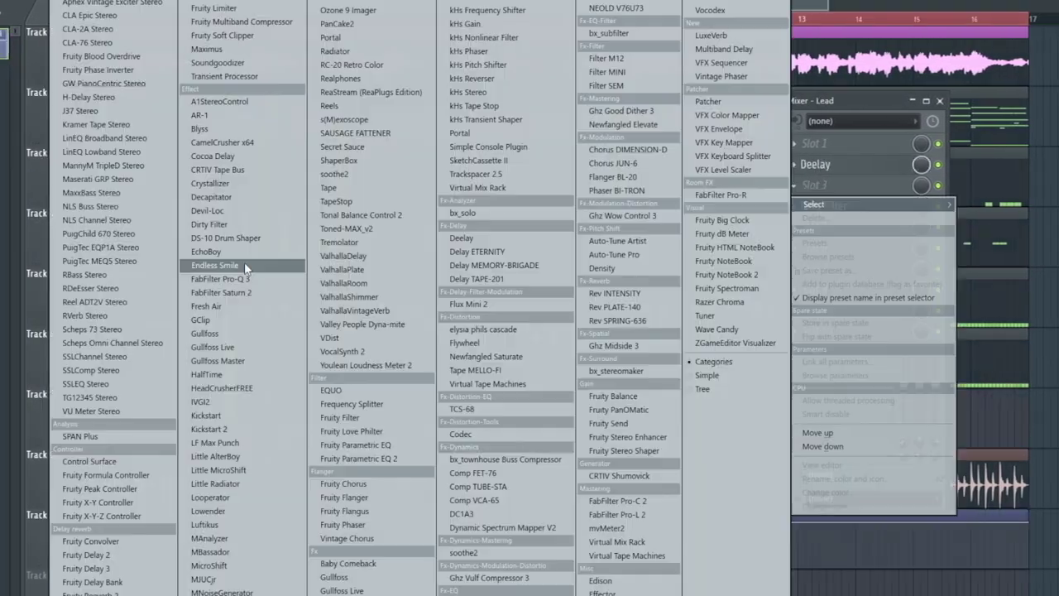
Load Endless Smile on the Lead mixer track
click(258, 279)
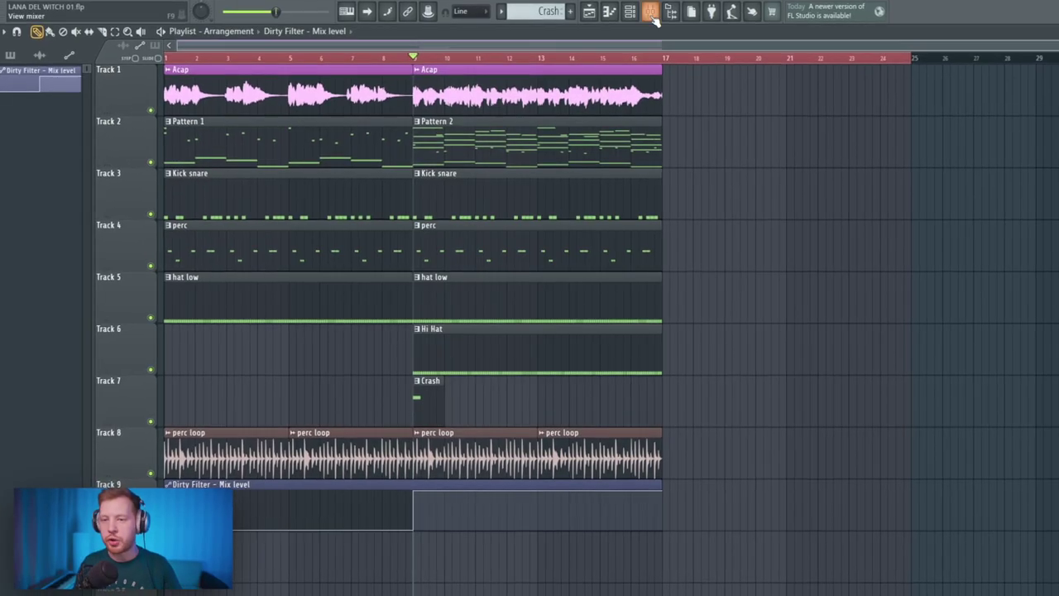
Review the mixer effects: the Pro-Q 3 equalizers on Acap and Kick, and Endless Smile and A1StereoControl on PP
click(654, 14)
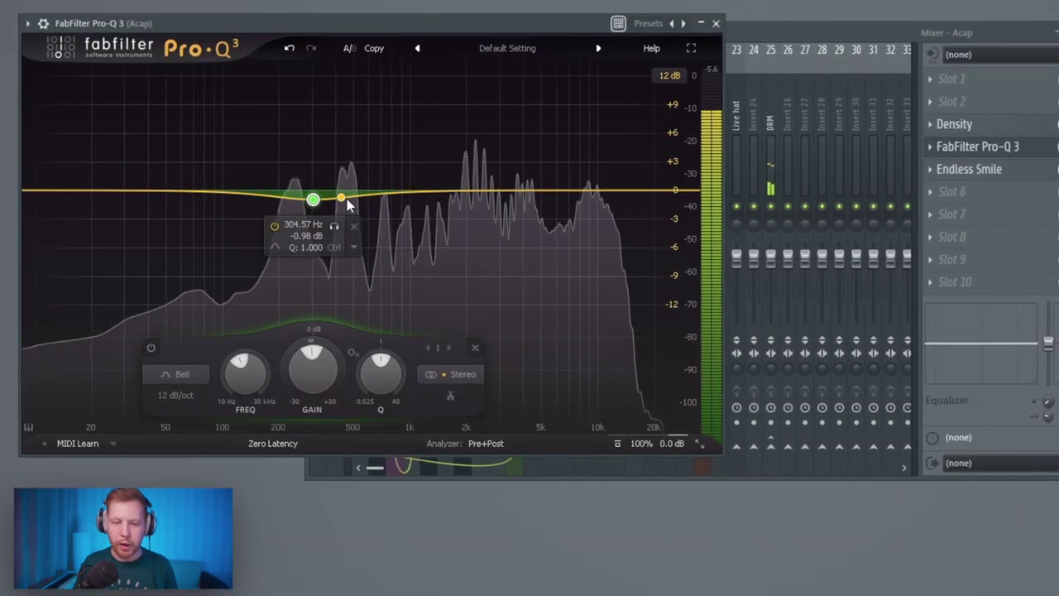
click(718, 22)
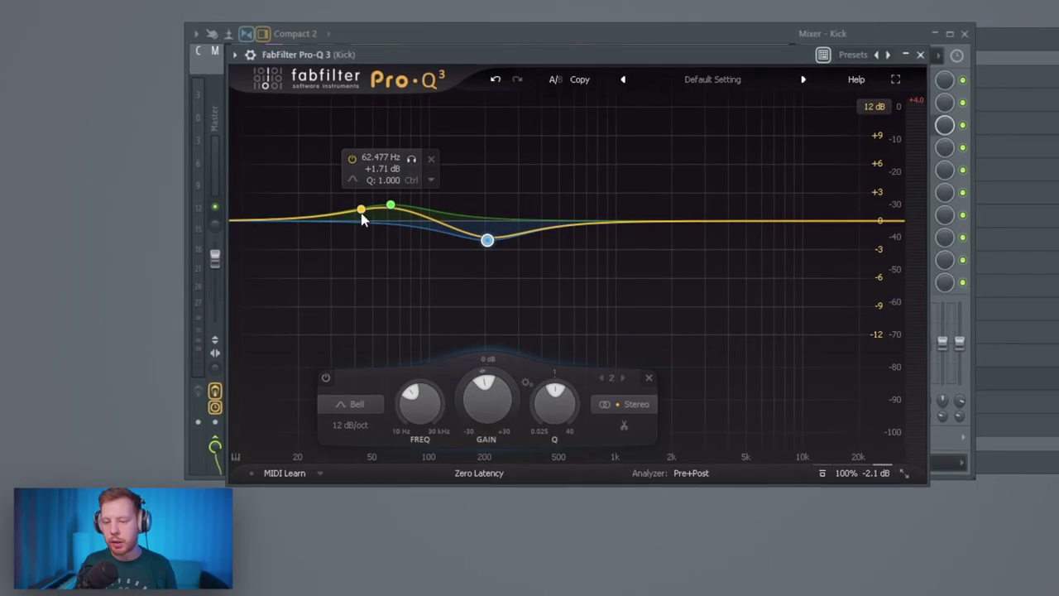
drag(363, 219, 396, 216)
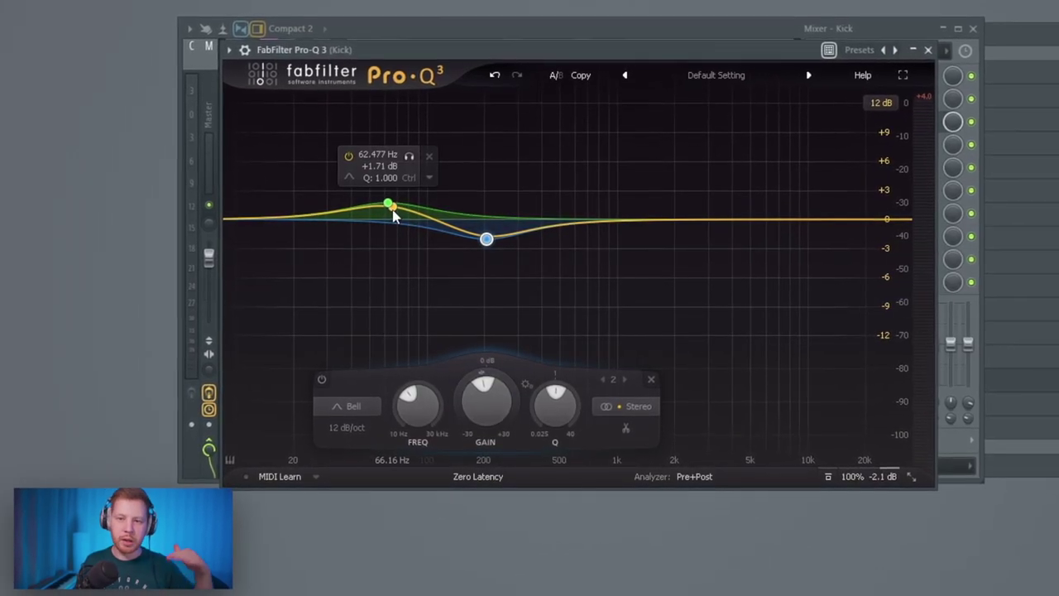
click(927, 49)
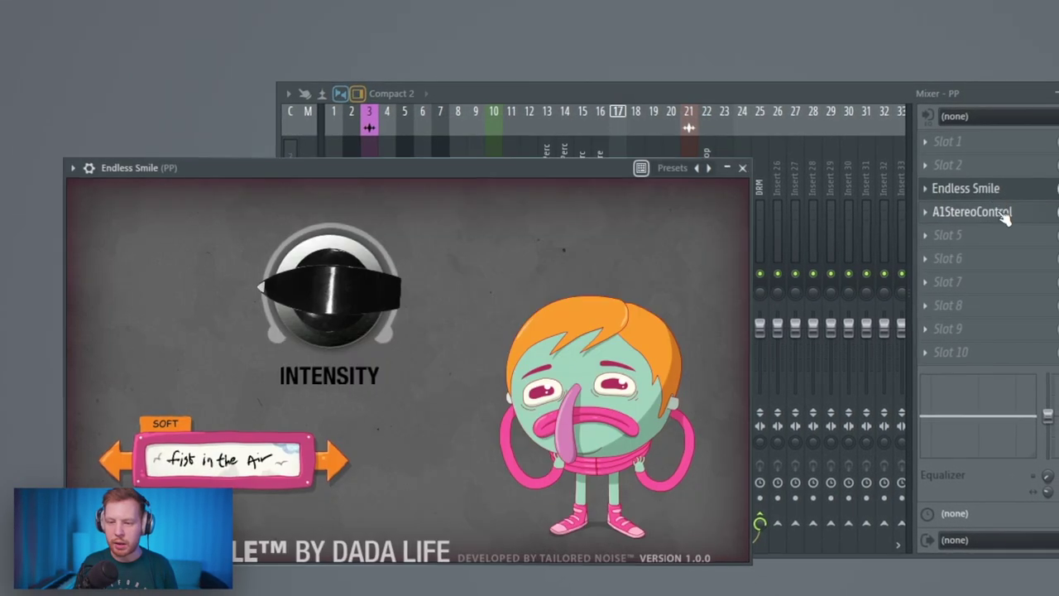
click(1003, 214)
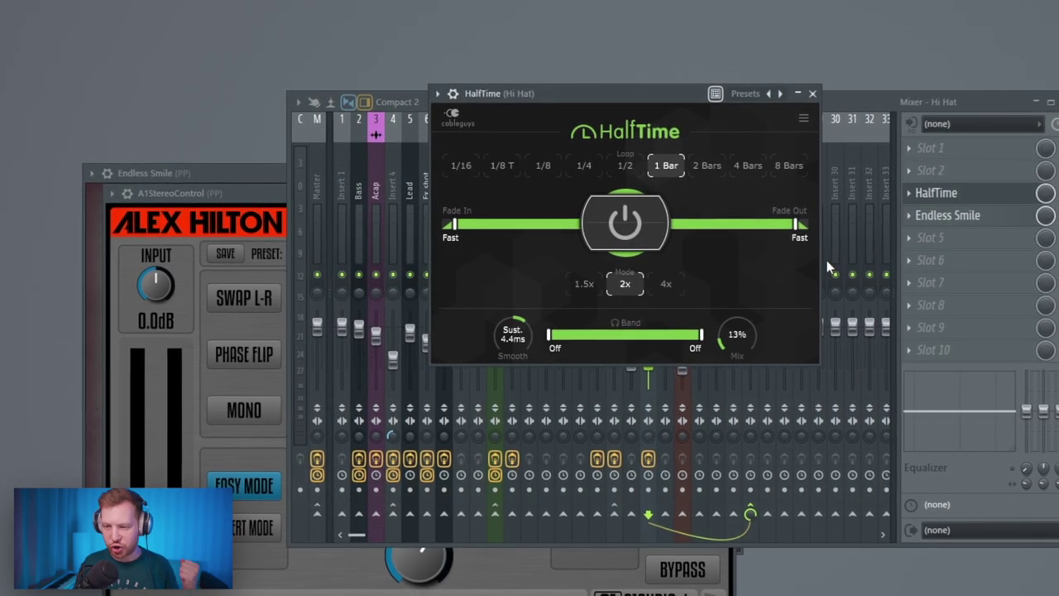
Load J37 Stereo in slot 2 of the DRM mixer track with the Mastering Fat Tight And Open (Stereo) preset
click(979, 217)
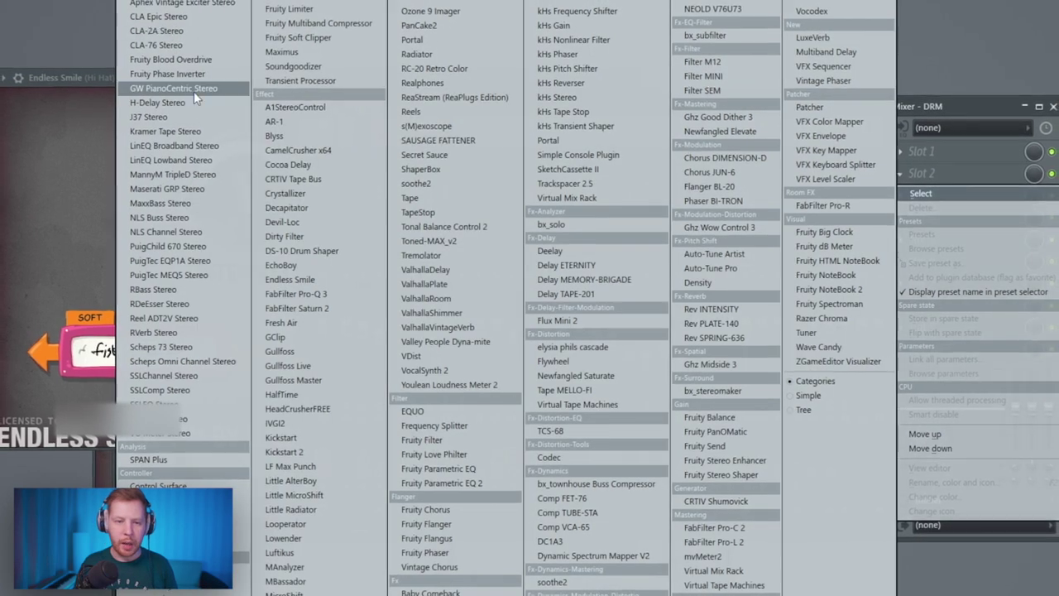
click(188, 118)
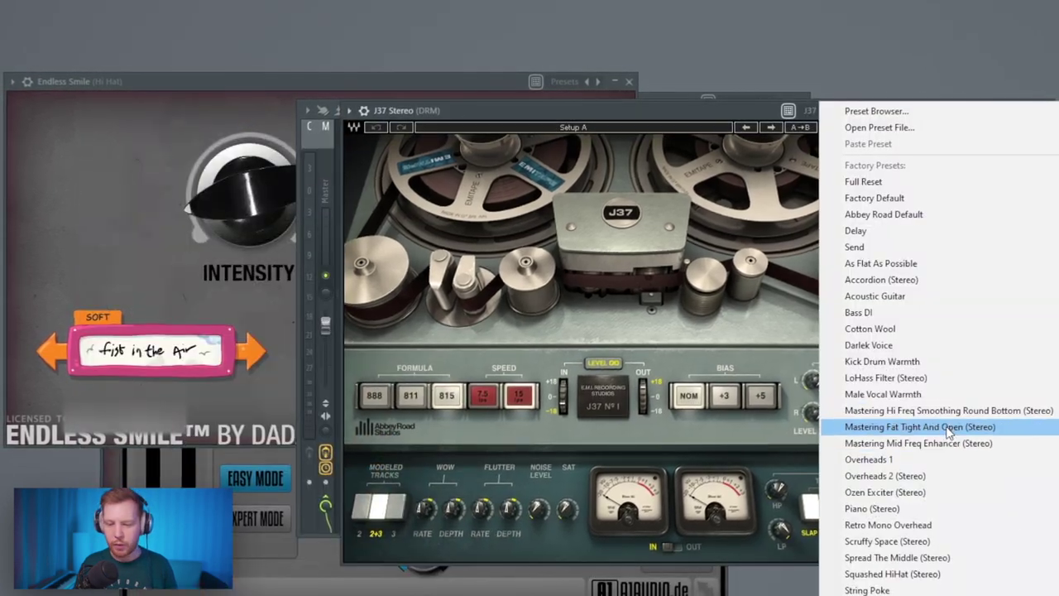
click(946, 425)
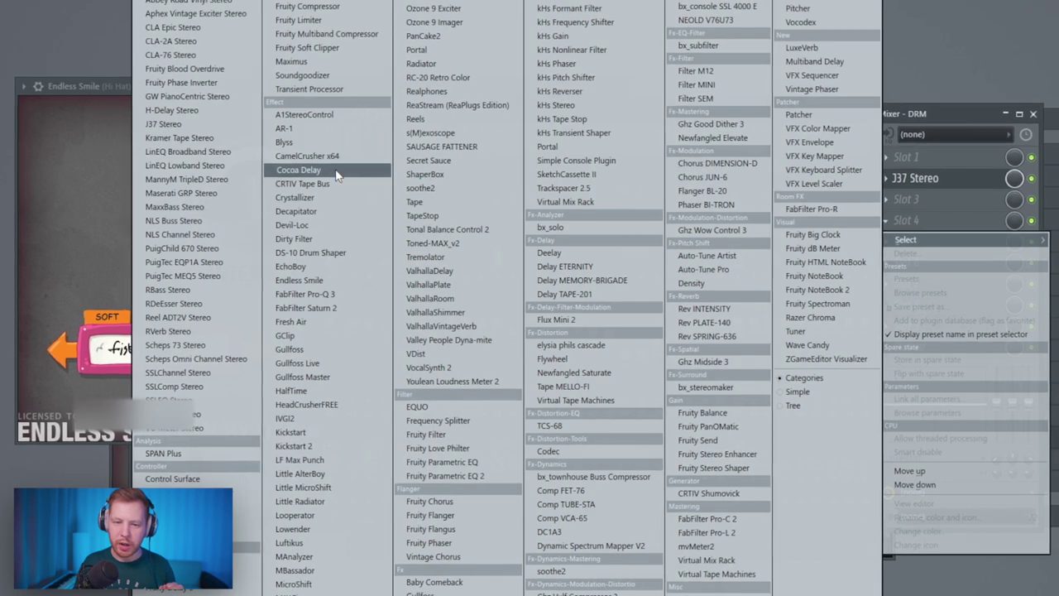
Load CamelCrusher x64 in slot 4 of the DRM mixer track and lower its Tube distortion and compressor amount
click(338, 171)
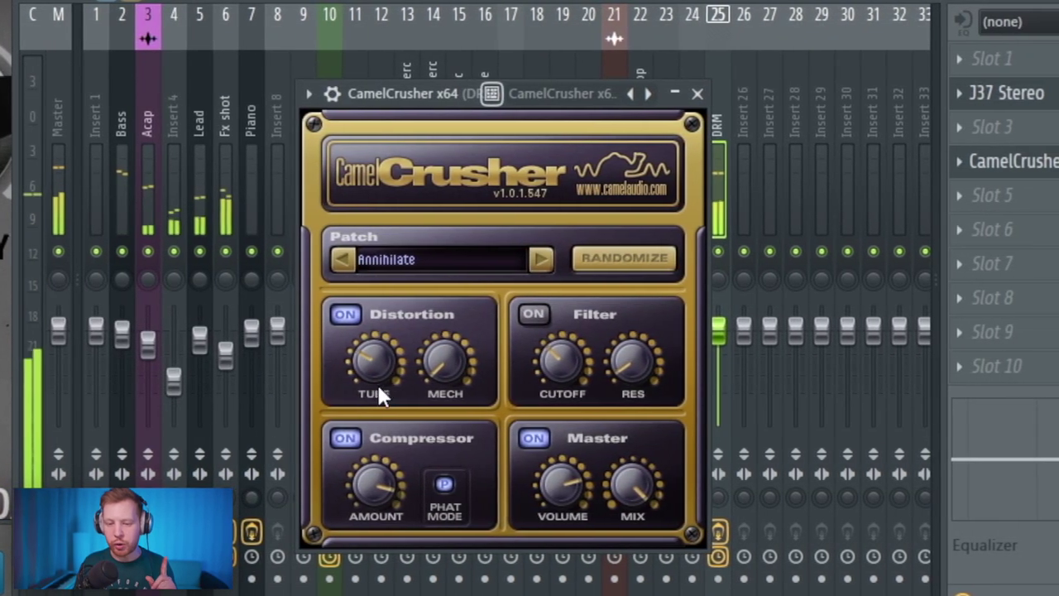
drag(381, 380, 379, 461)
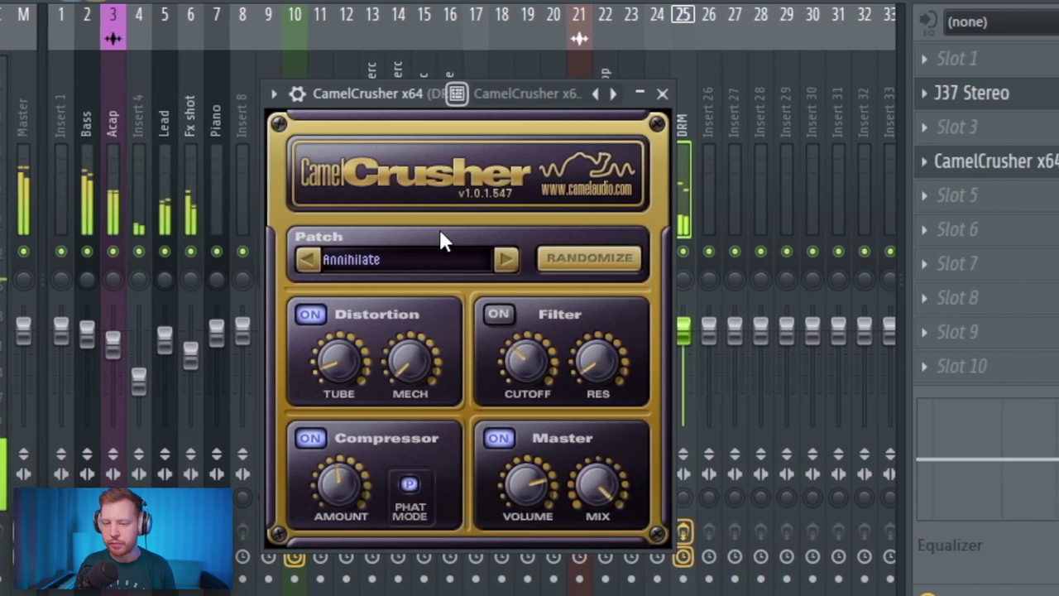
click(666, 94)
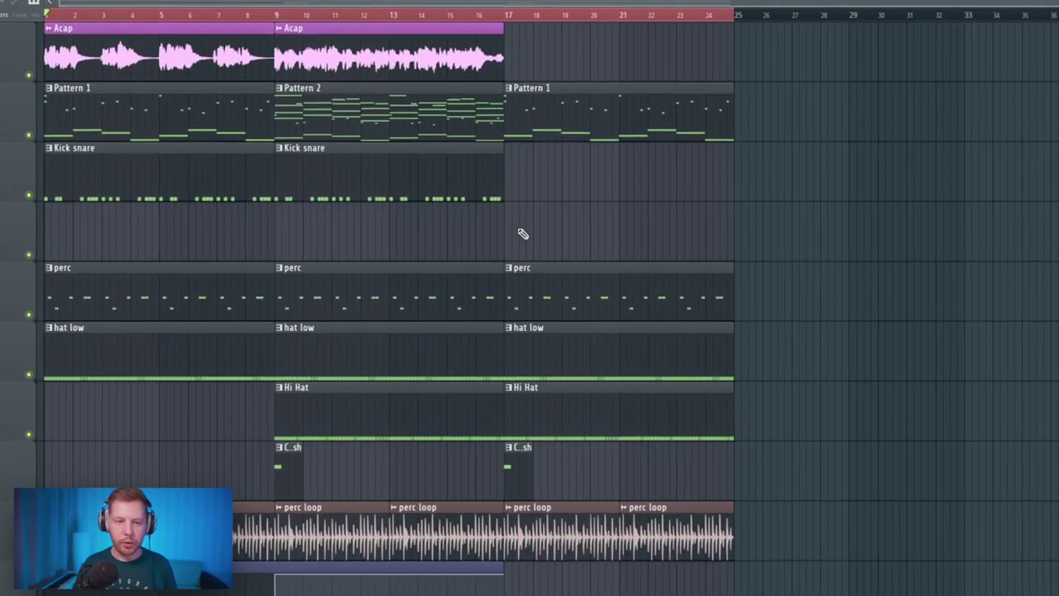
Insert a Hive synth channel from the Piano channel for the drop section starting at bar 17
click(512, 230)
click(504, 8)
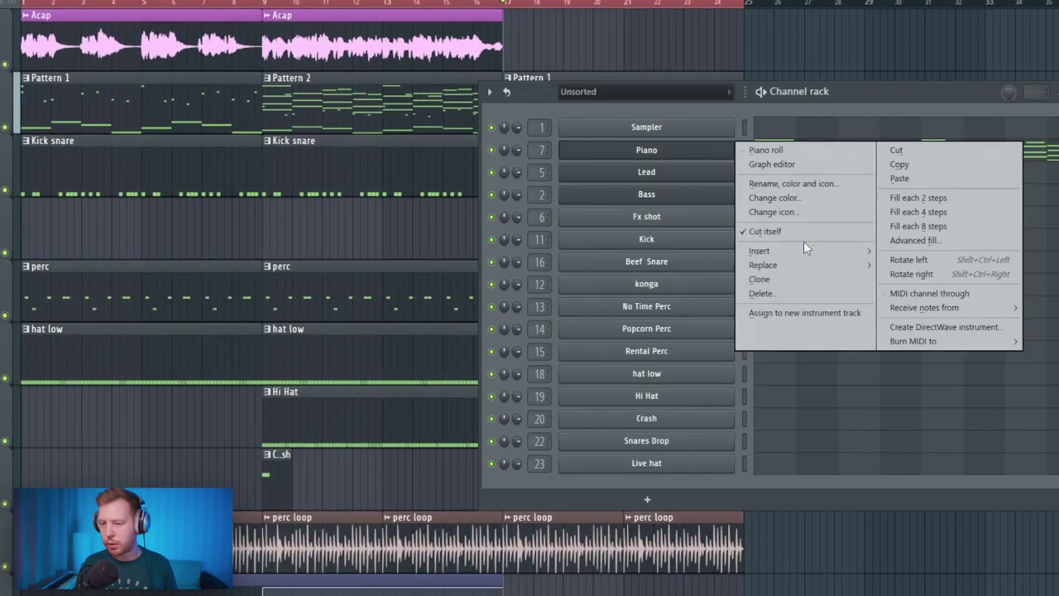
mouse_move(806, 248)
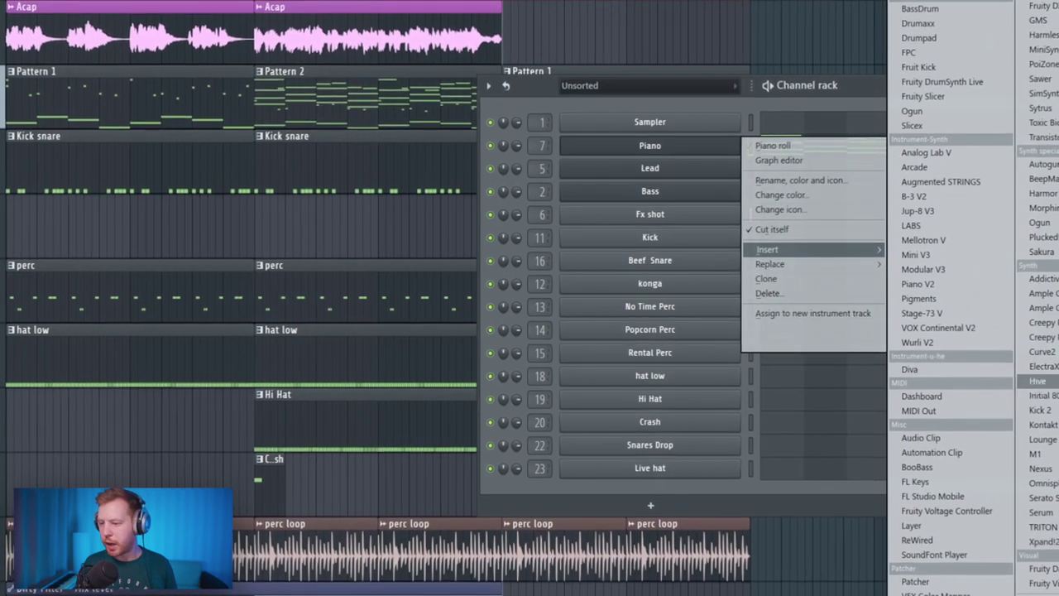
click(1033, 380)
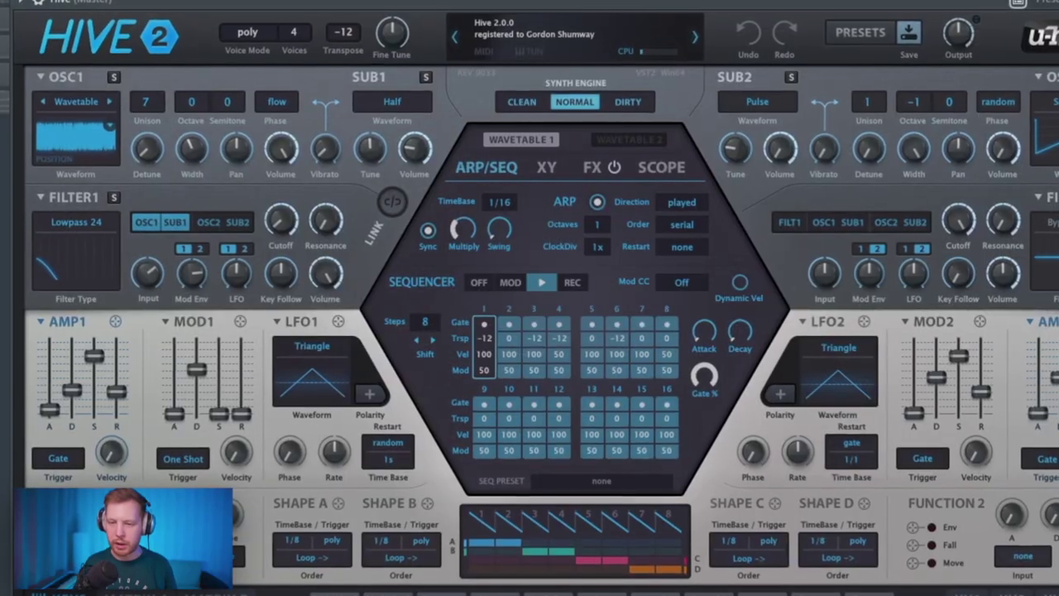
Audition presets from the 02 Poly Leads folder in Hive and load one for the drop lead
click(859, 34)
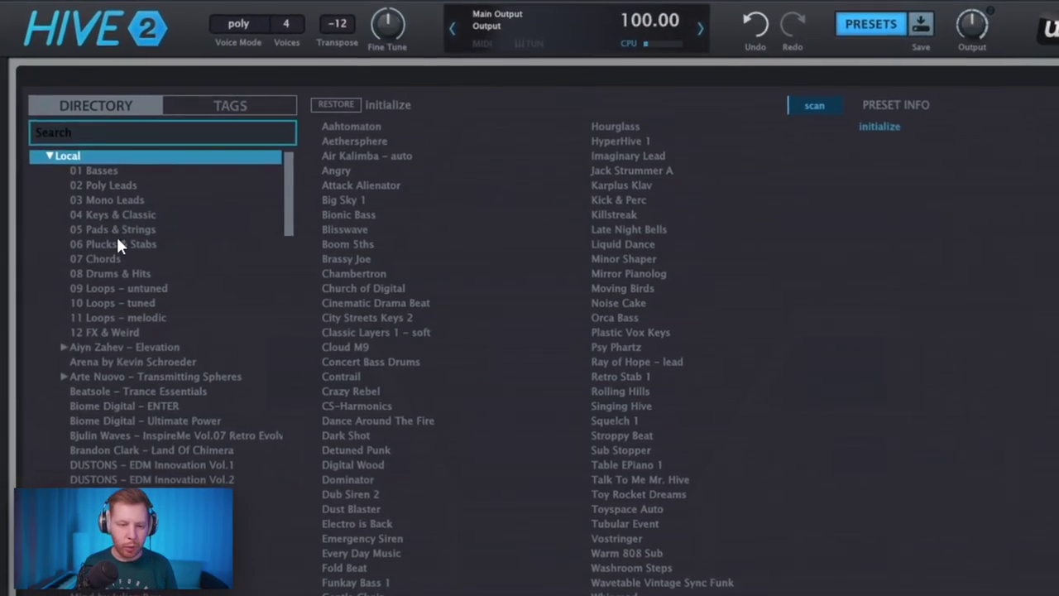
click(111, 187)
click(364, 274)
click(364, 289)
click(364, 303)
click(364, 318)
click(364, 364)
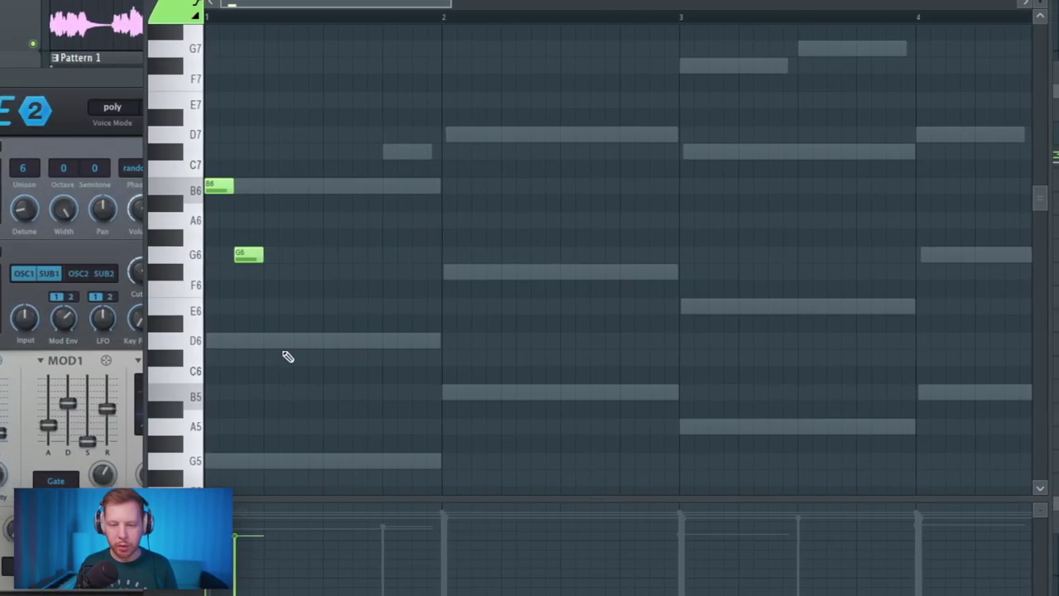
Complete the four-note motif B6, G6, D6, C#6 in bar 1 and repeat it to fill the bar
click(280, 340)
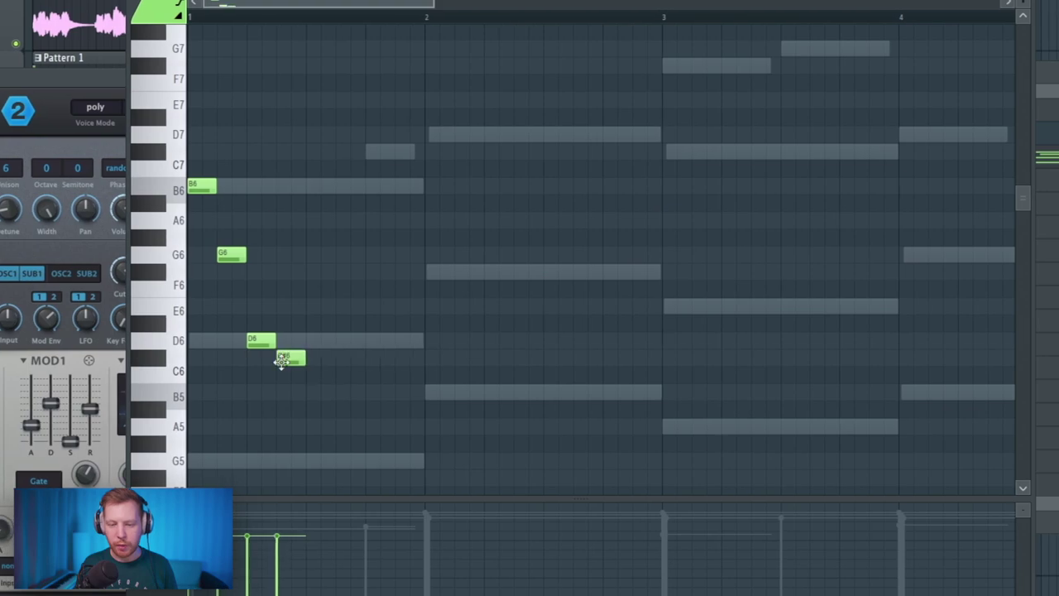
key(ctrl+b)
key(space)
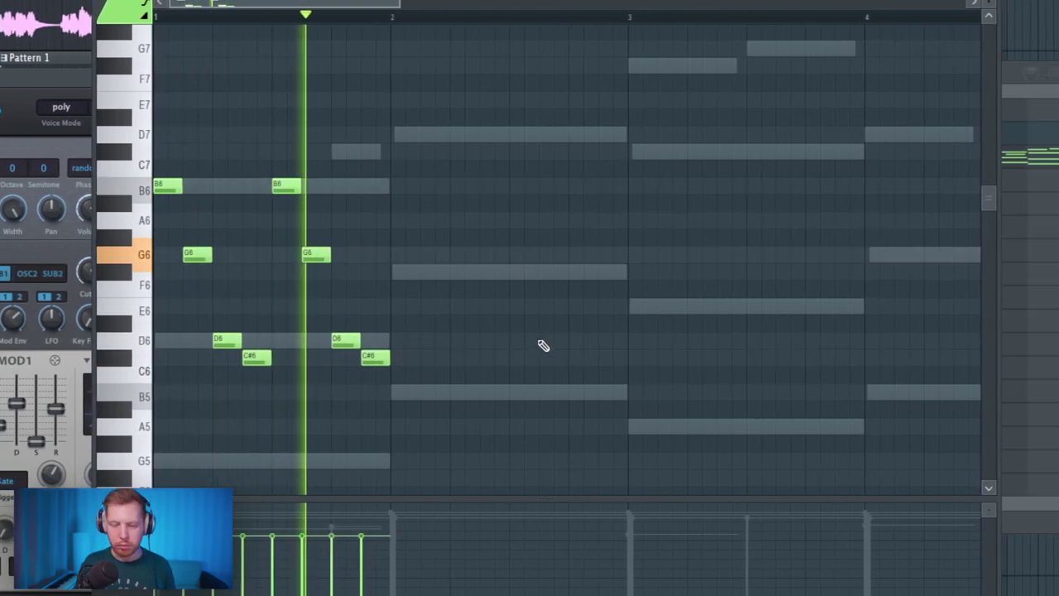
Repeat the motif in bar 2 with its G6 notes lowered to F#6, and duplicate that variation into bar 3
key(ctrl+b)
drag(398, 238, 638, 276)
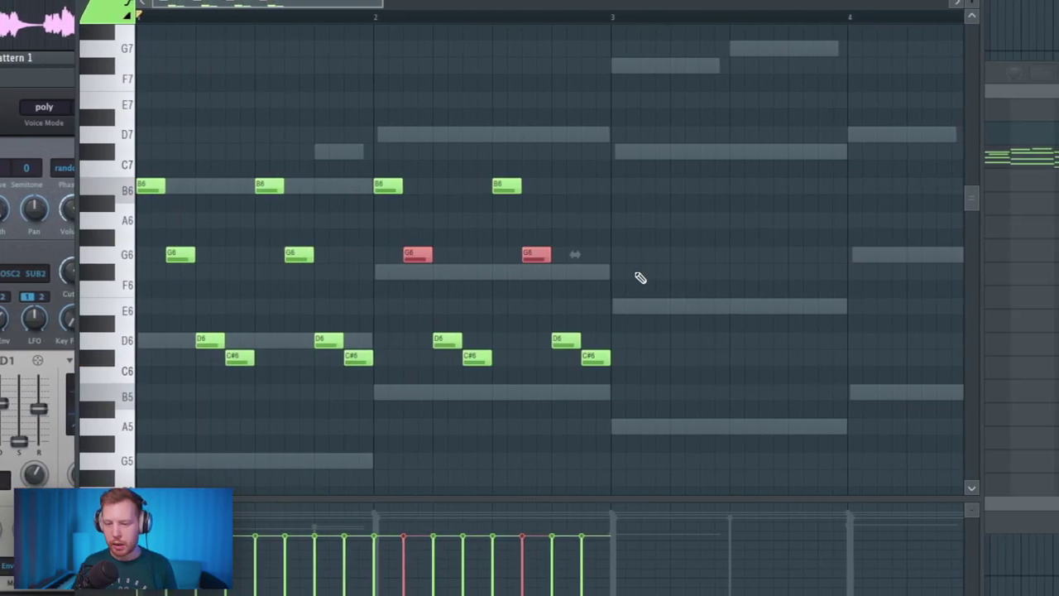
key(shift+Down)
key(ctrl+b)
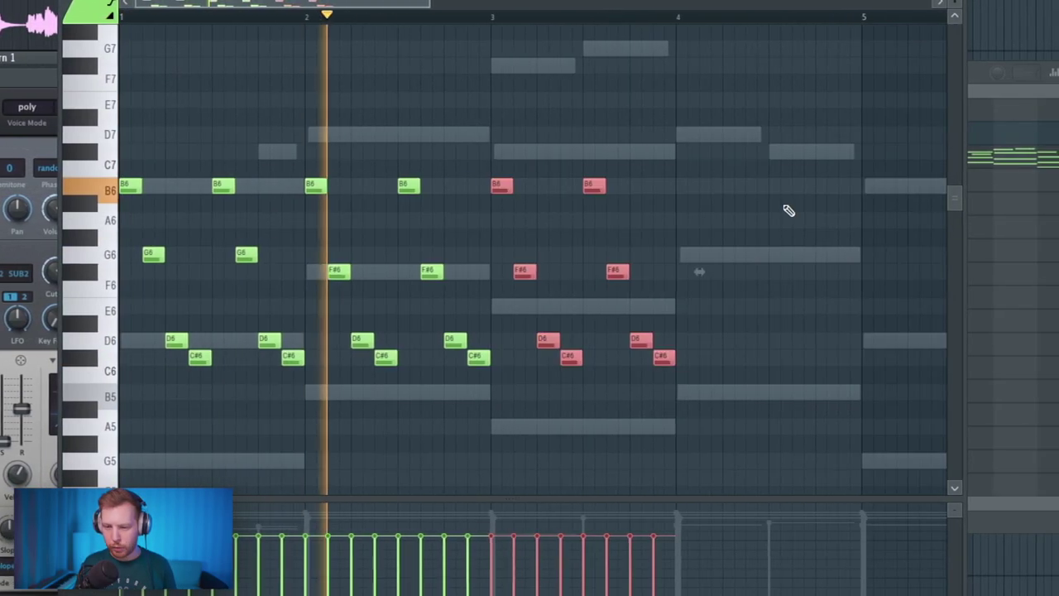
Lower the B6 notes in bar 3 to A6 and finish the Hive melody as an eight-bar phrase
drag(637, 165, 476, 231)
key(shift+Down)
key(shift+Down)
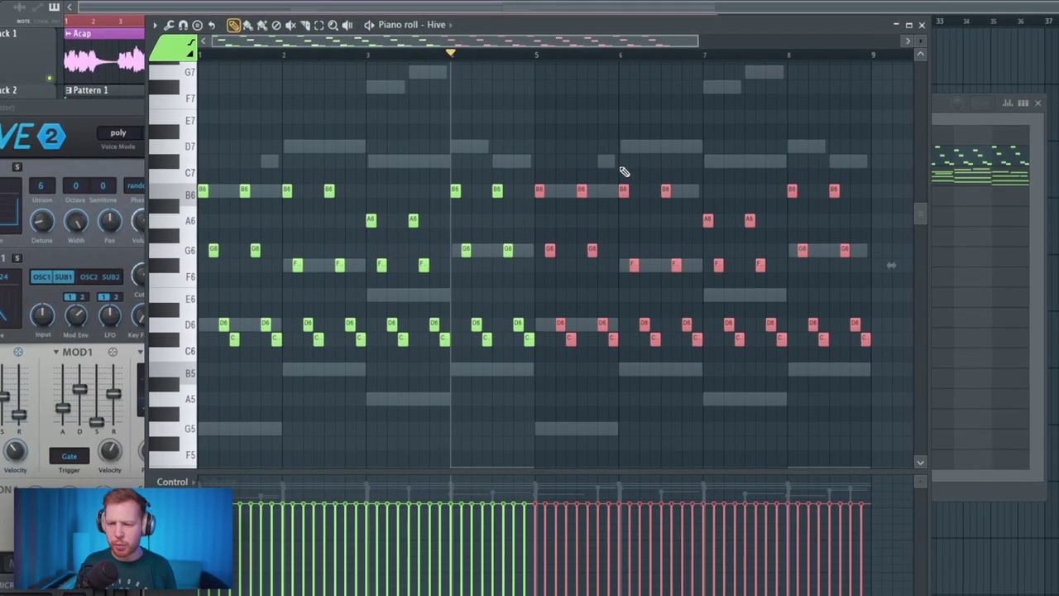
key(ctrl+d)
click(927, 22)
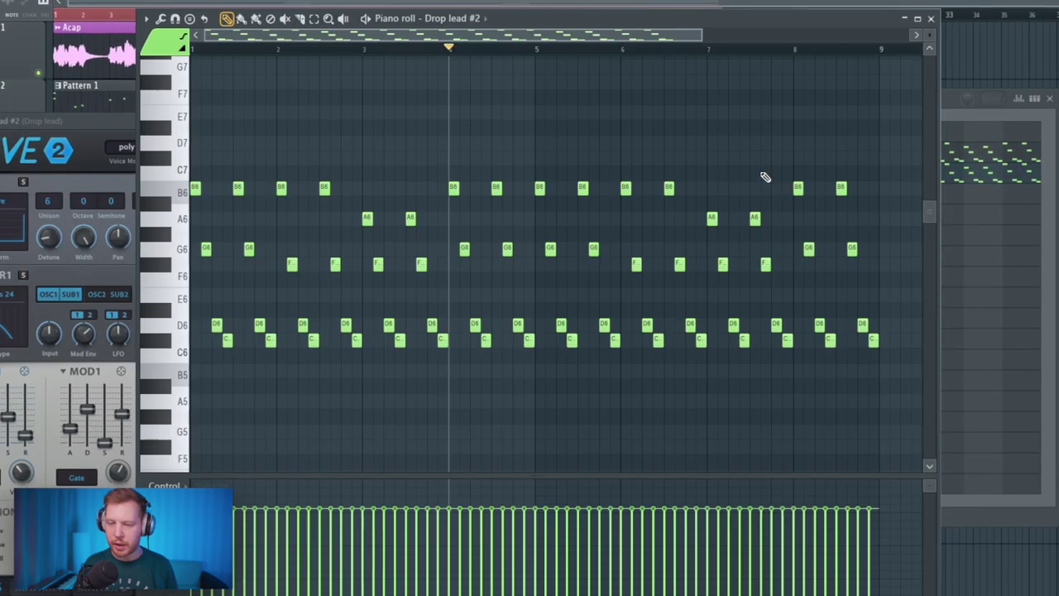
Transpose all the Drop lead #2 notes up one octave to layer above the Drop lead
key(ctrl+Up)
scroll(524, 370, up, 3)
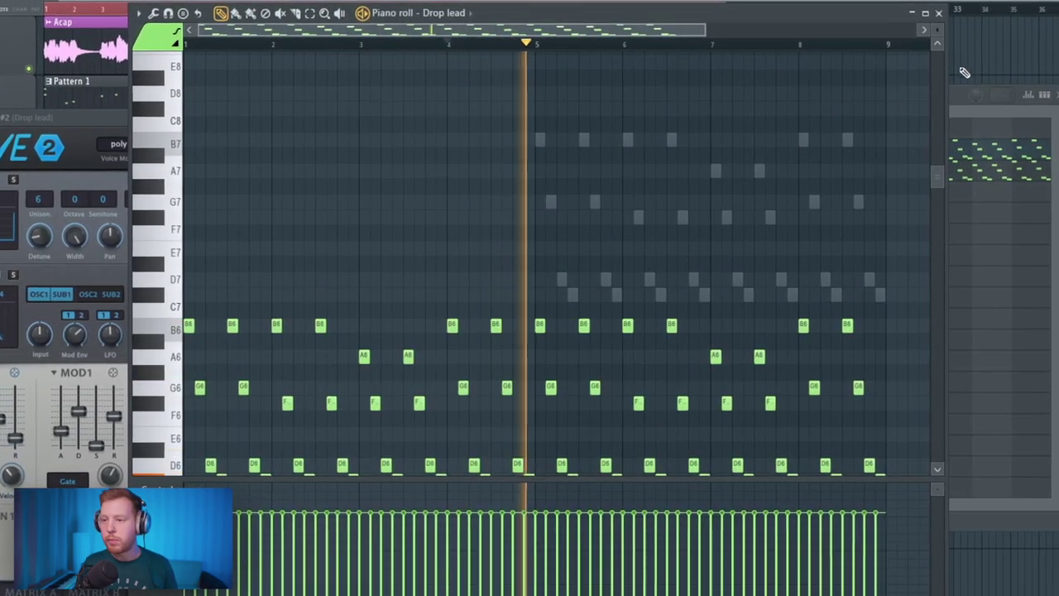
click(961, 89)
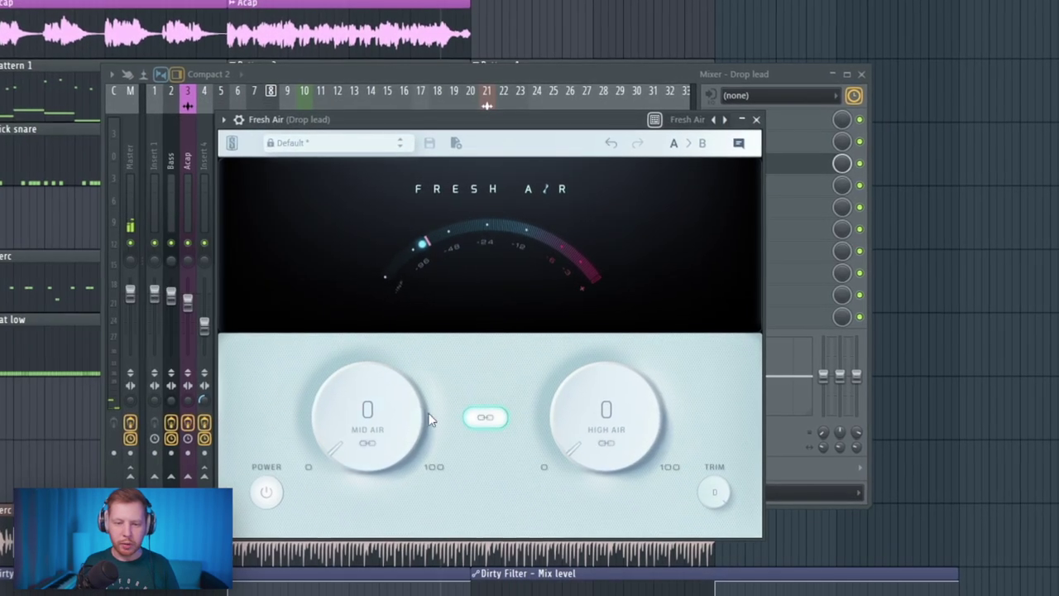
On the Drop lead track, raise Fresh Air's linked Mid Air and High Air and set Endless Smile's intensity to 24%
drag(428, 420, 384, 363)
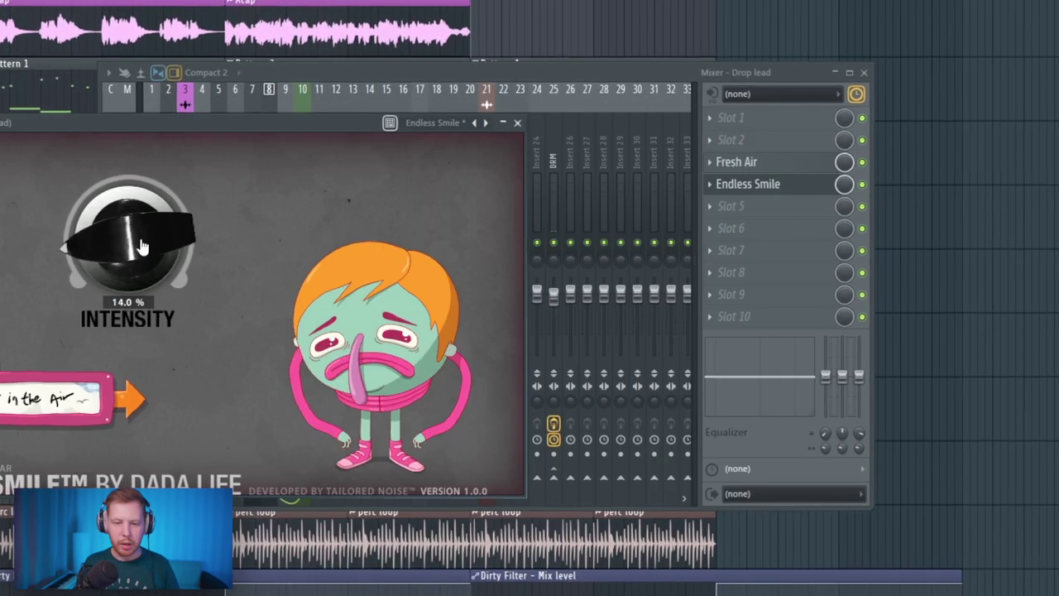
drag(129, 240, 129, 228)
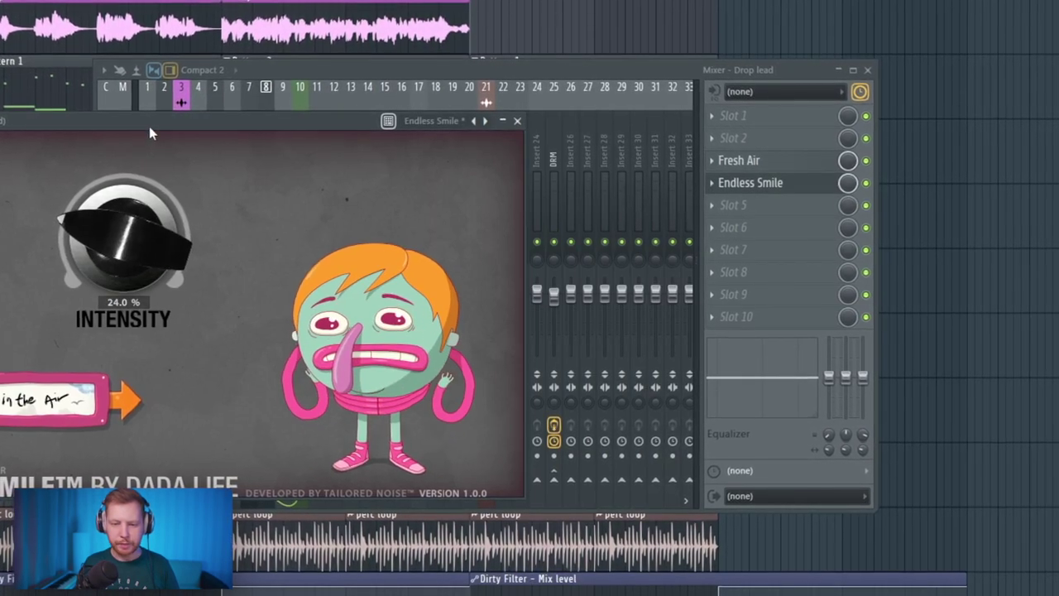
drag(150, 126, 157, 121)
key(space)
click(524, 112)
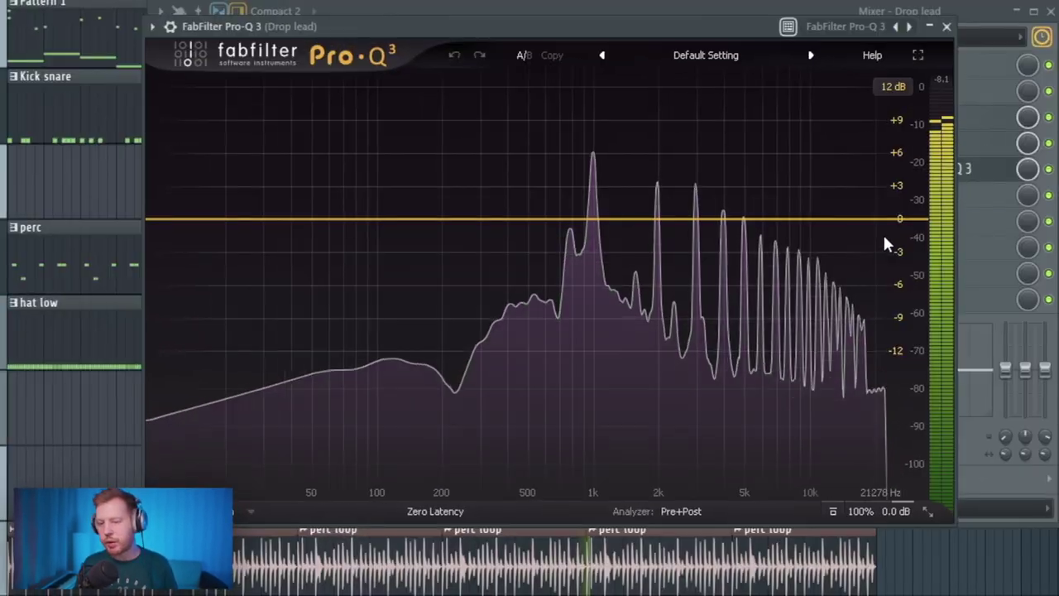
Add a 30 dB/oct high cut in Pro-Q 3 on the Drop lead track and a small dip near 6 kHz
click(884, 220)
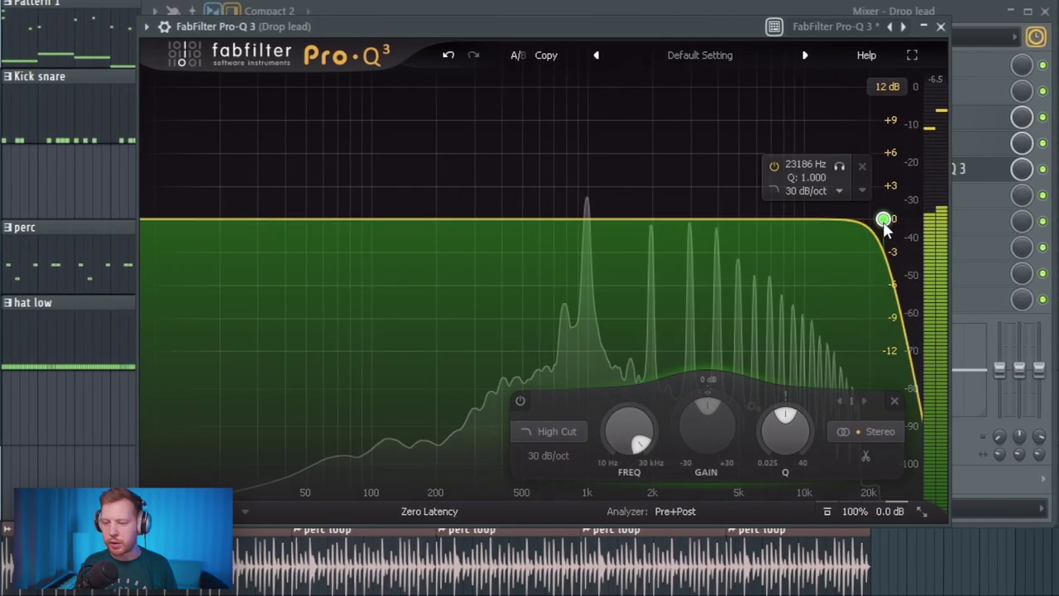
drag(883, 222, 833, 222)
mouse_move(748, 221)
mouse_down()
mouse_move(751, 244)
mouse_move(759, 239)
mouse_up()
right_click(758, 237)
click(811, 293)
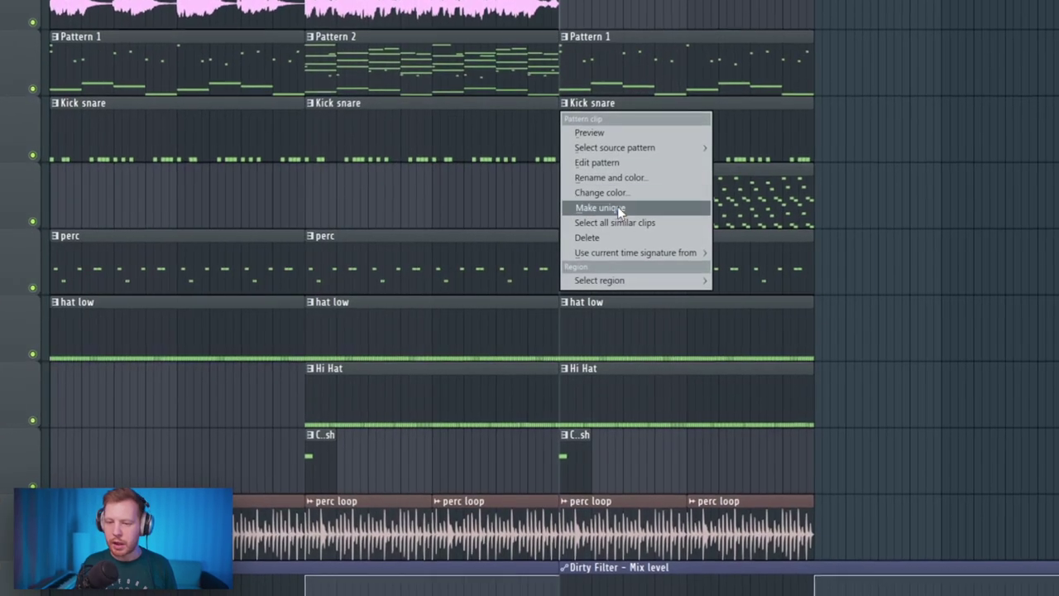
Make the Kick snare clip at bar 17 a unique pattern for editing, and lower the Live hat mixer level
click(617, 206)
double_click(607, 127)
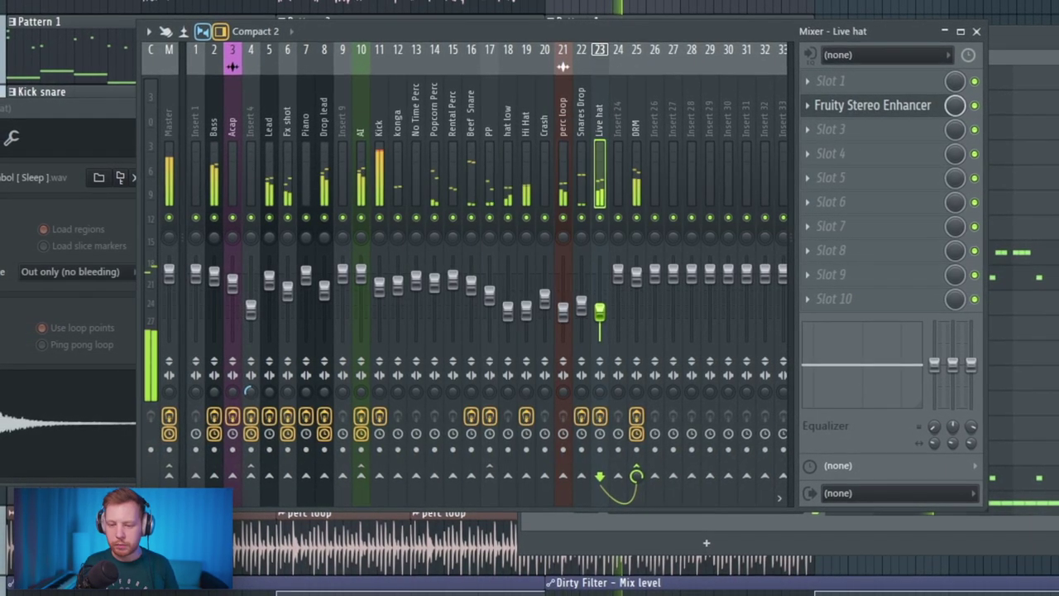
drag(600, 273, 604, 314)
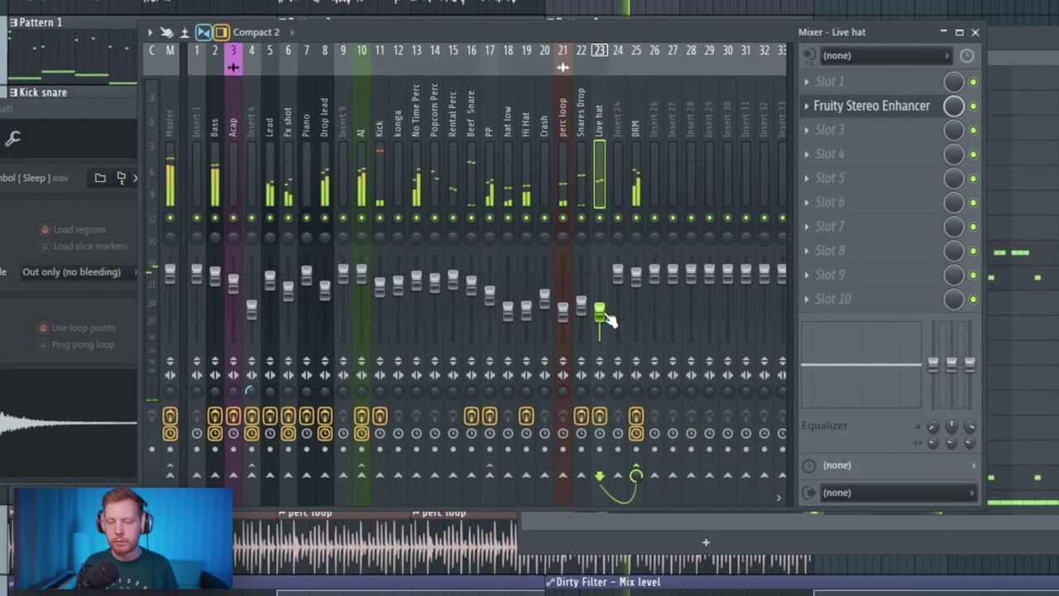
Examine the Fx shot mixer track and a channel's notes in the piano roll
click(286, 118)
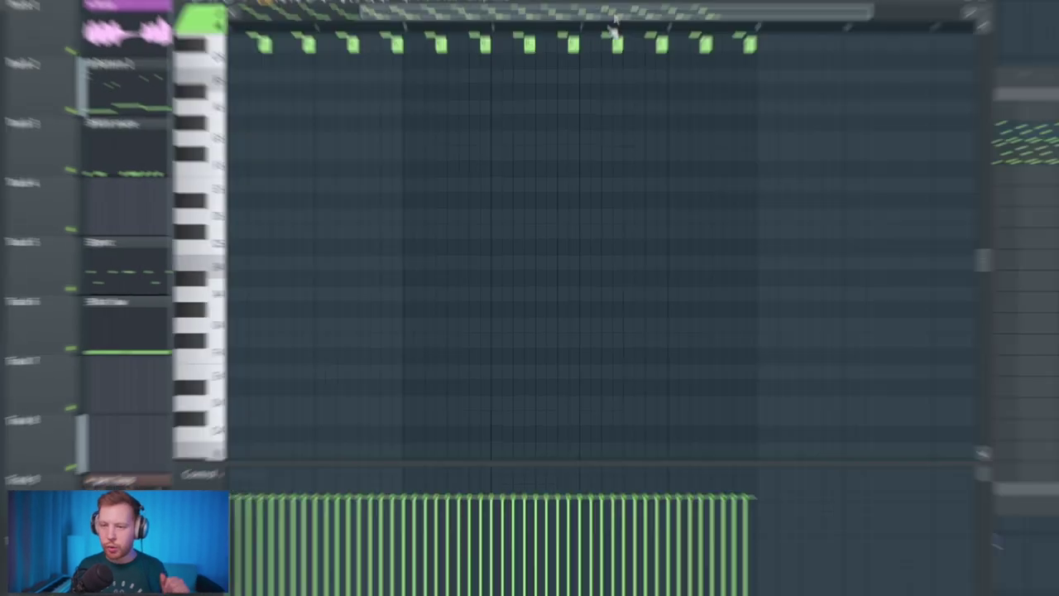
key(F6)
click(715, 235)
key(F7)
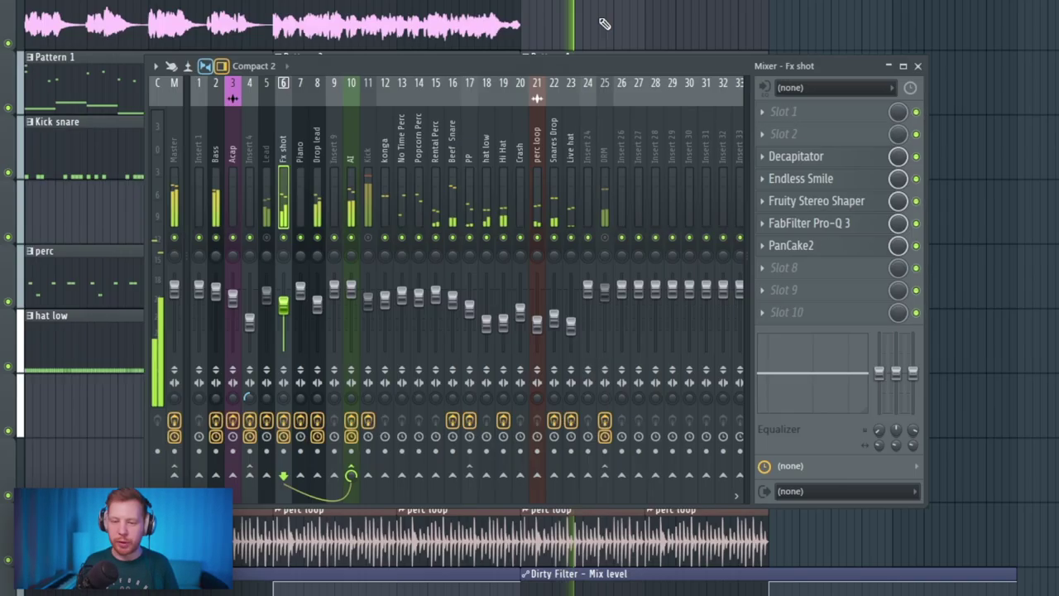
Sidechain the Kick mixer track to the AI and Bass tracks
click(608, 157)
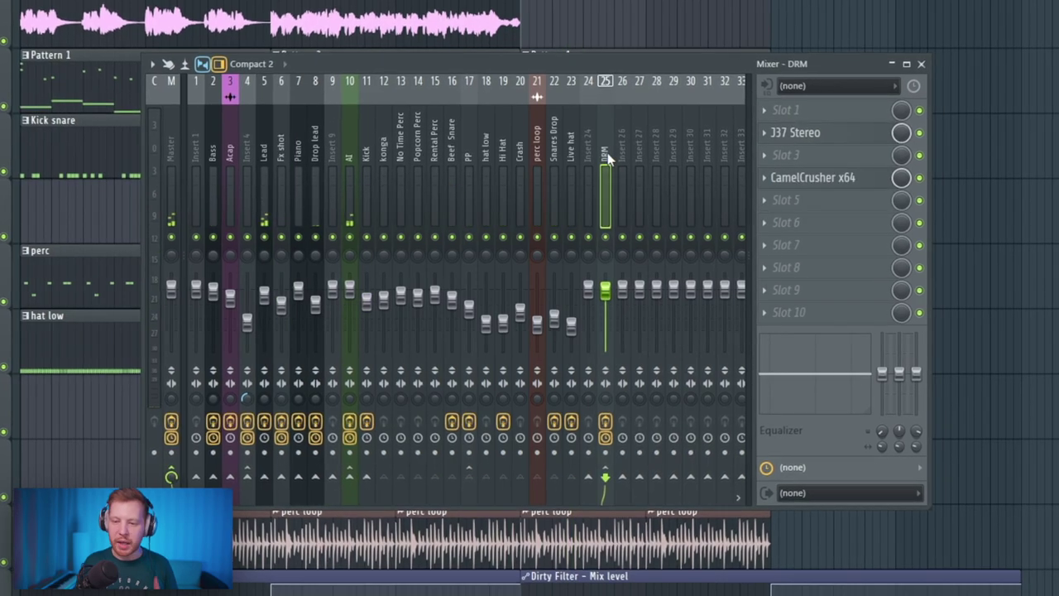
click(367, 157)
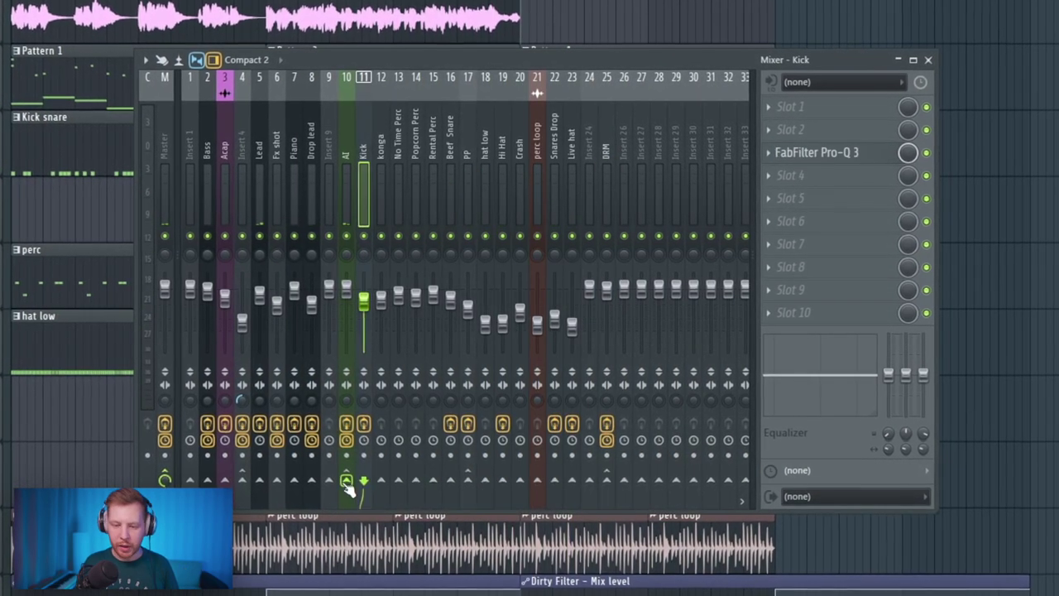
right_click(346, 483)
click(374, 525)
right_click(207, 480)
click(246, 527)
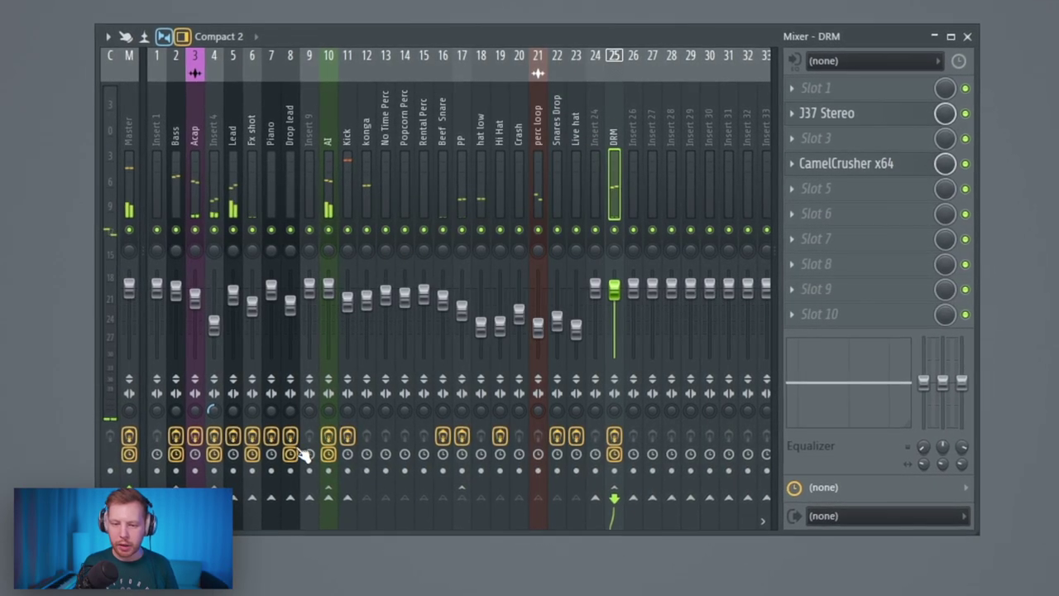
Sidechain the DRM mixer track to the AI track
right_click(330, 495)
click(379, 551)
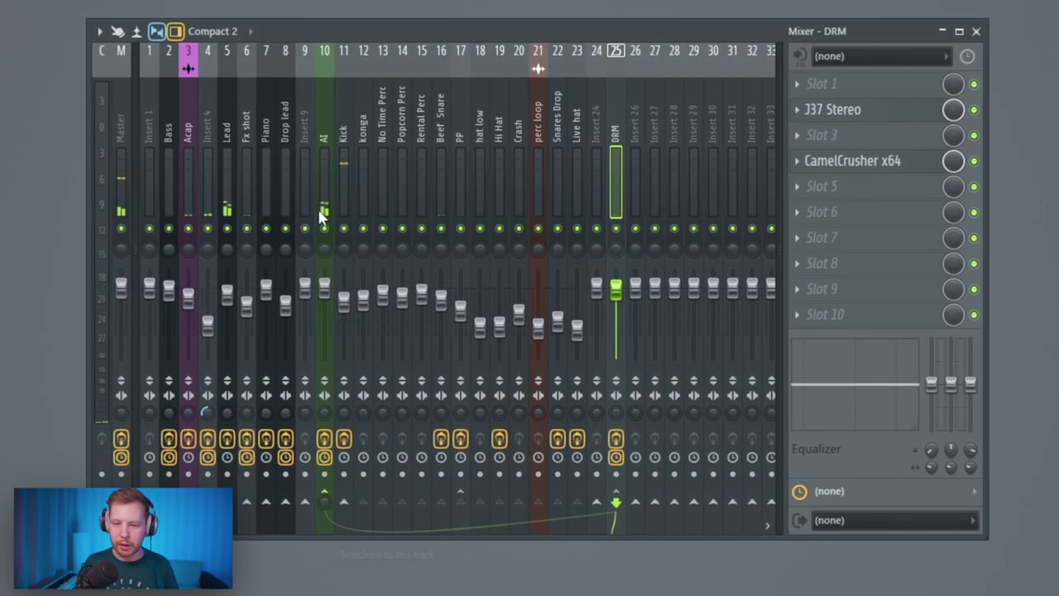
Assign the sidechain input in the processing connections of soothe2 on the AI track and return to its controls
click(324, 208)
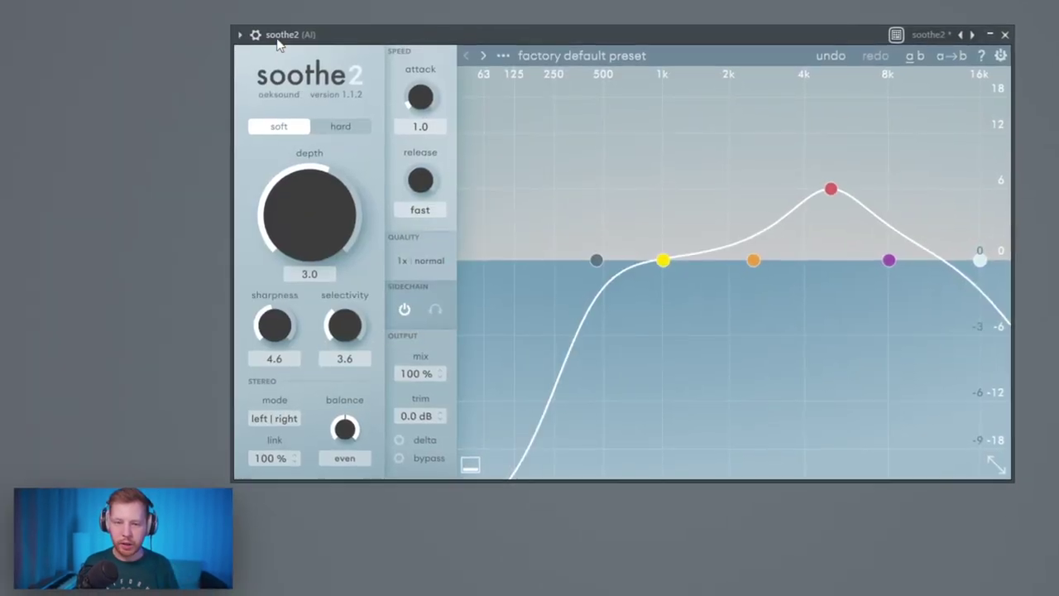
click(256, 35)
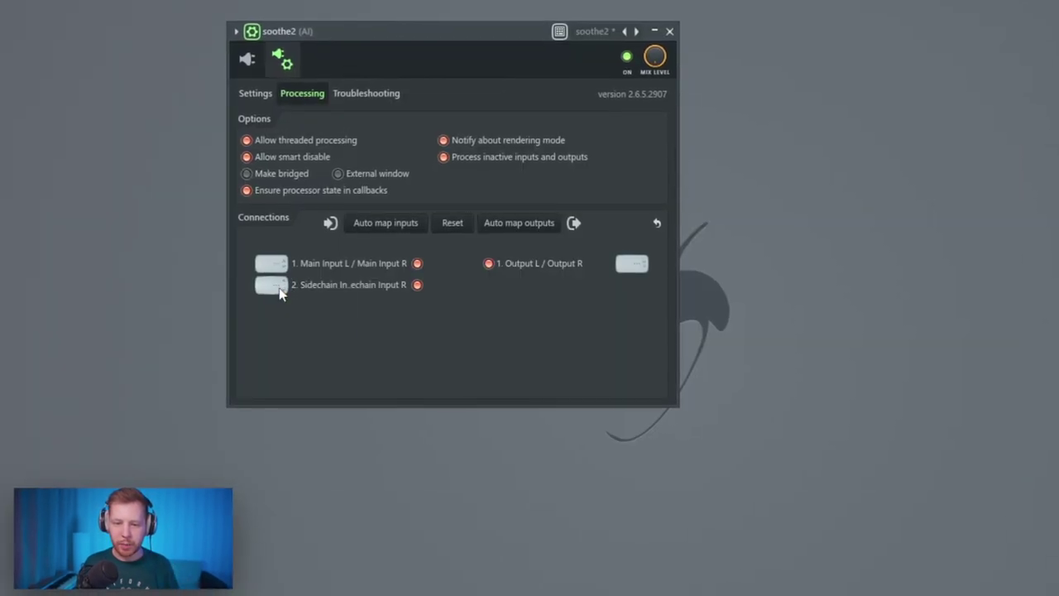
click(271, 286)
click(304, 419)
click(246, 58)
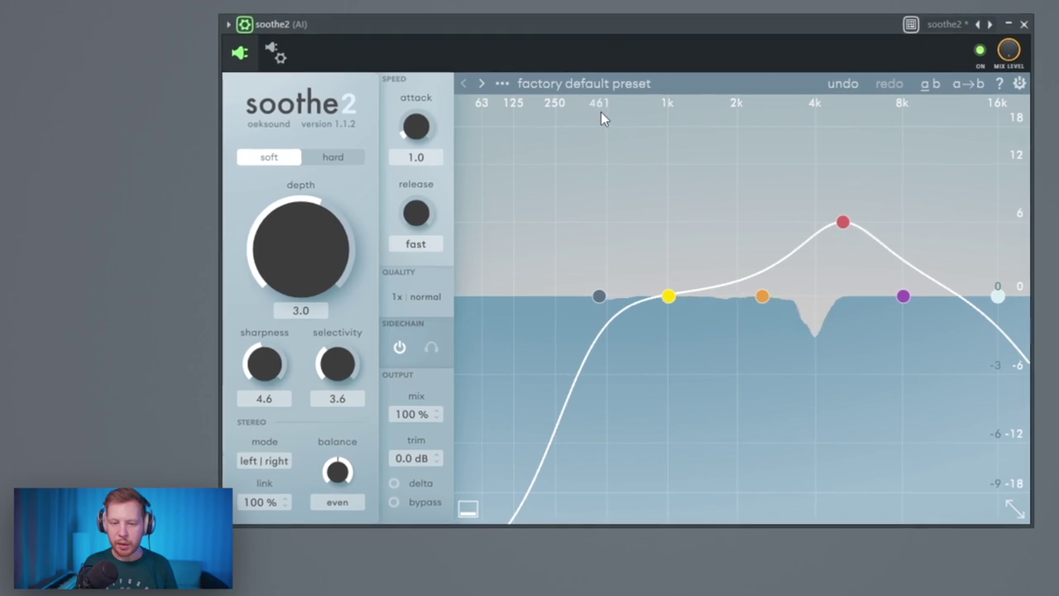
Adjust the depth of soothe2 on the AI track
drag(293, 263, 292, 265)
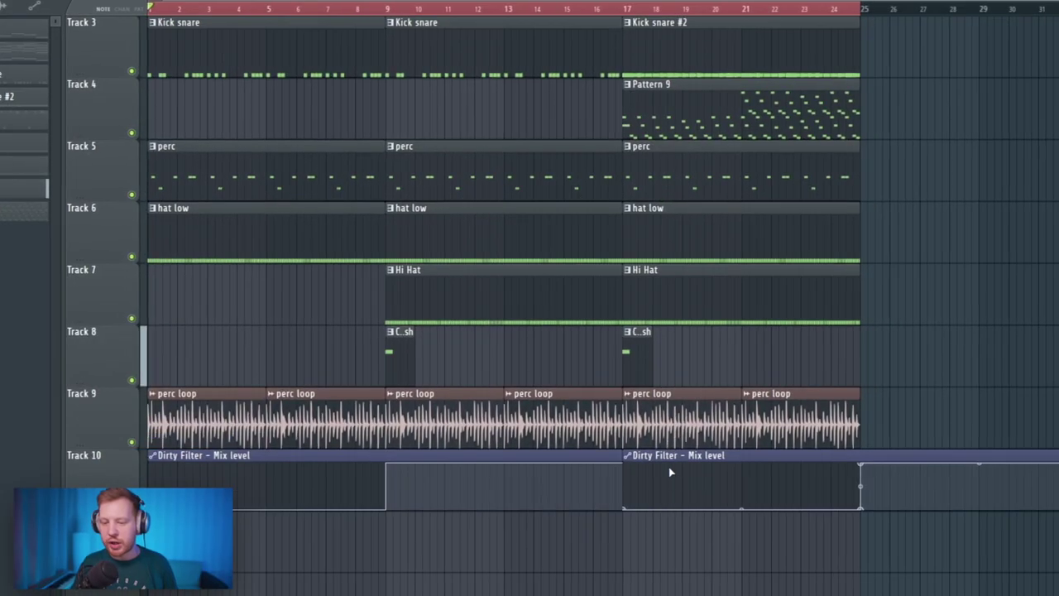
Make the Crash clip at bar 17 a unique pattern and fill it with three consecutive A4 hits
scroll(668, 467, up, 3)
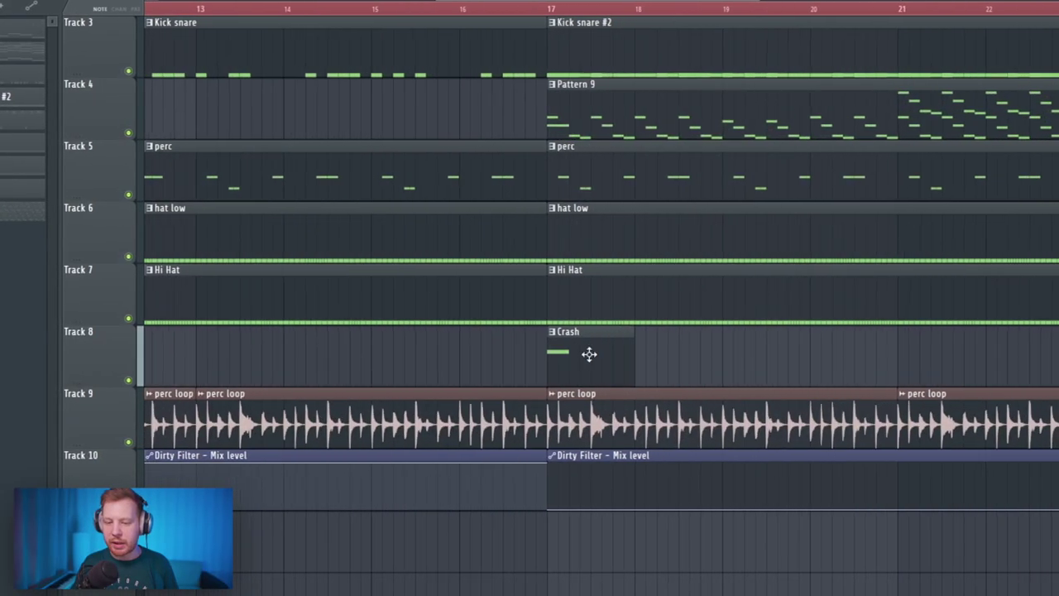
right_click(547, 340)
click(596, 430)
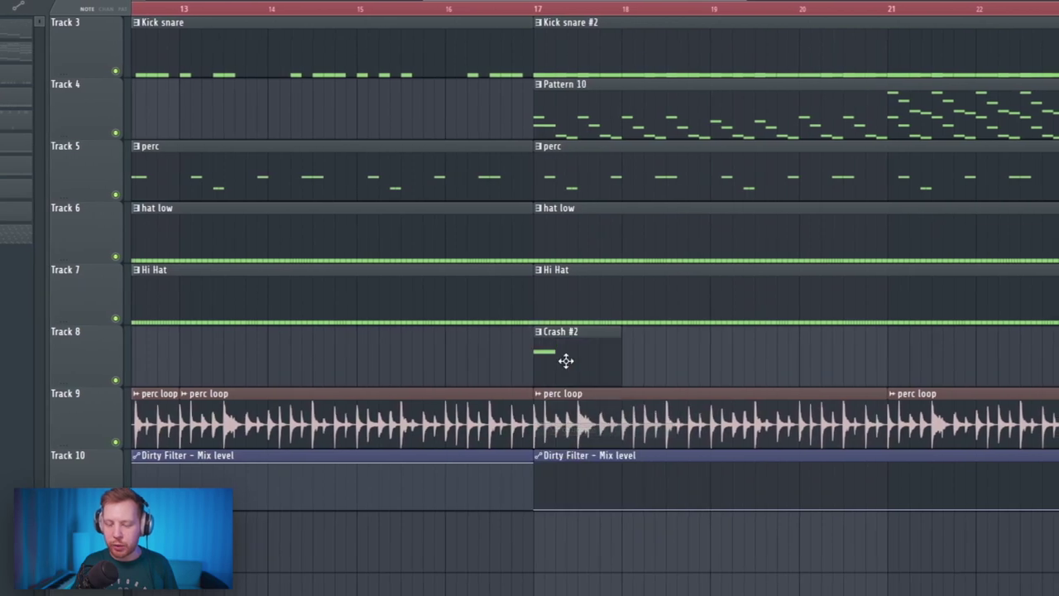
double_click(562, 359)
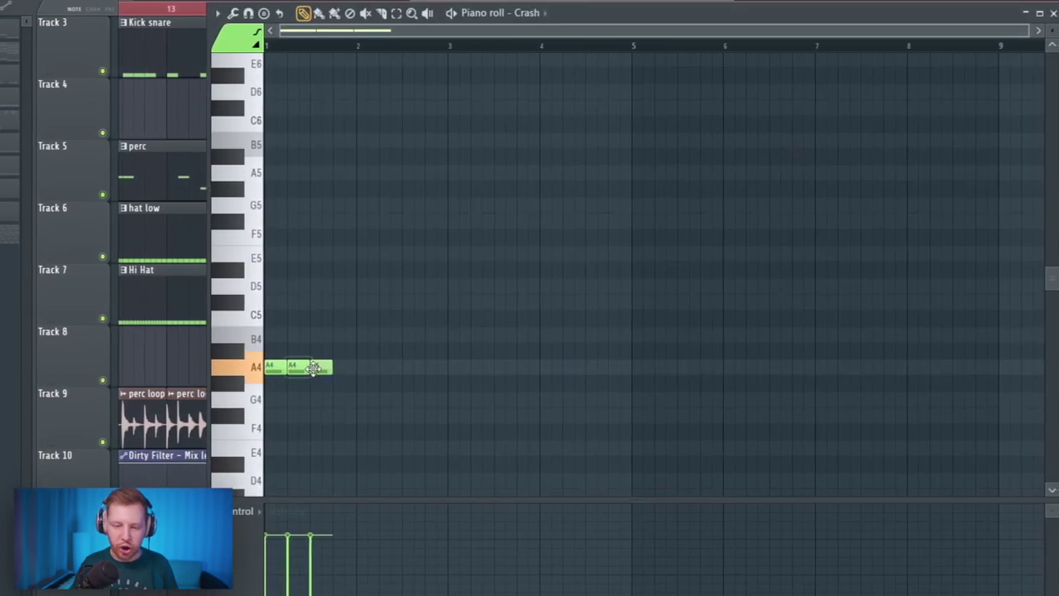
drag(310, 375, 294, 388)
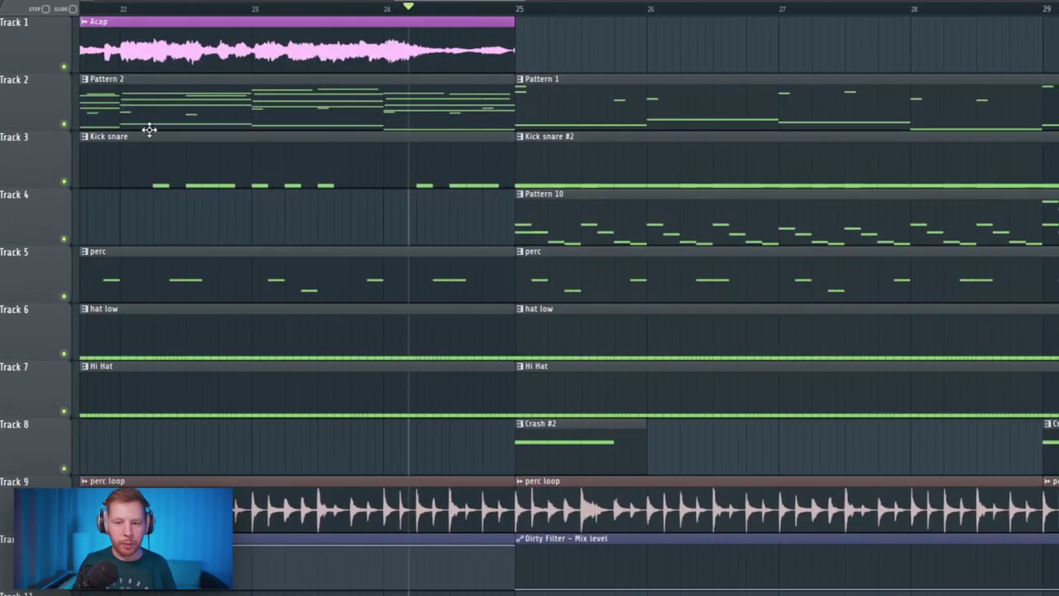
drag(481, 101, 483, 403)
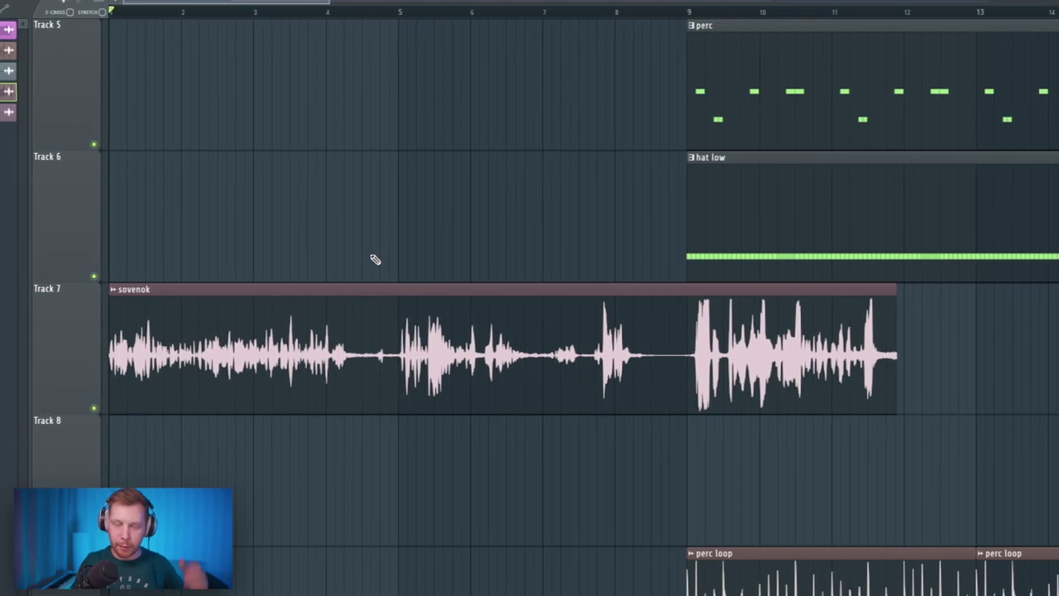
Extend the end of the first sovenok vocal clip to about the middle of bar 4
scroll(187, 286, up, 3)
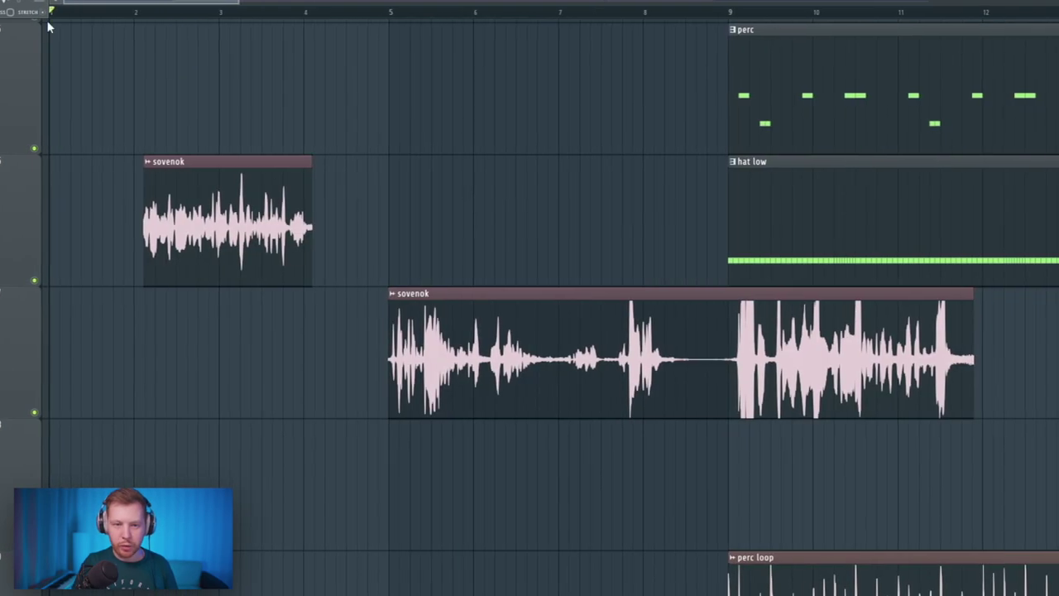
drag(309, 190, 360, 206)
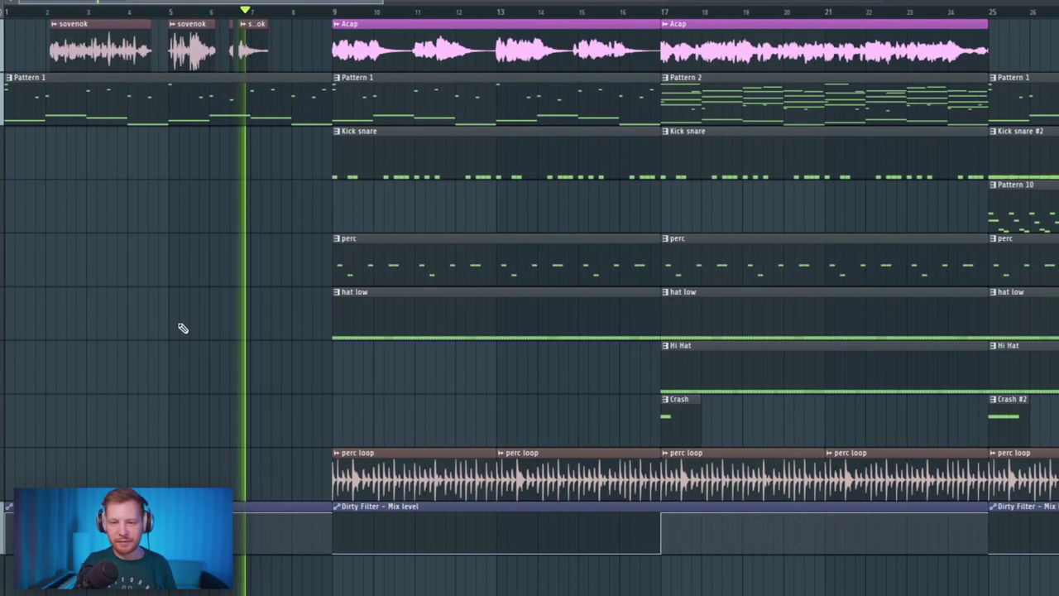
Reverse the Impact_06 clip on Track 8 so it builds into bar 9, and play the transition
scroll(180, 328, down, 3)
scroll(207, 355, down, 2)
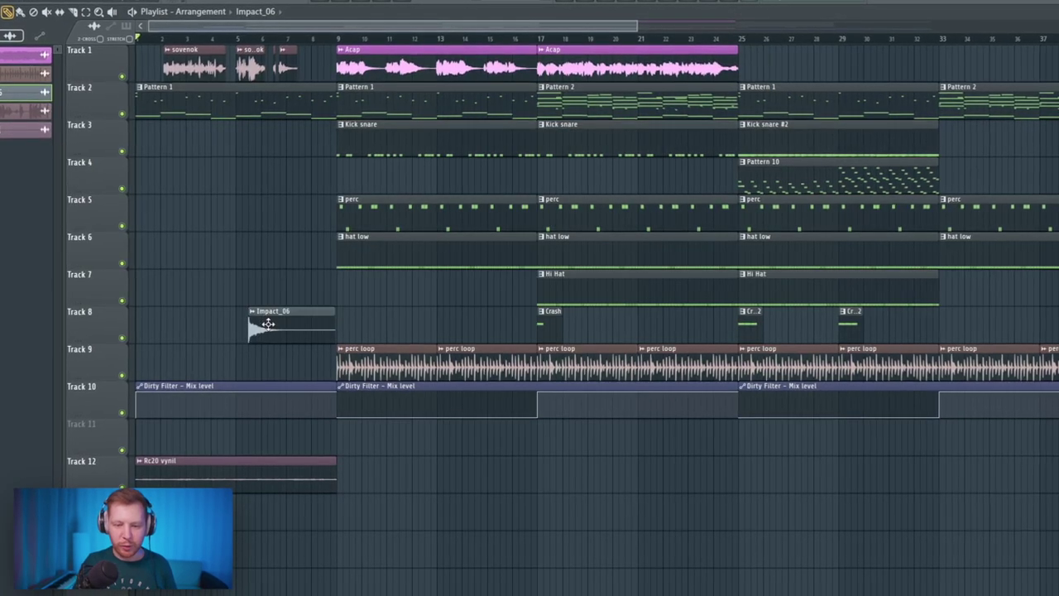
double_click(268, 323)
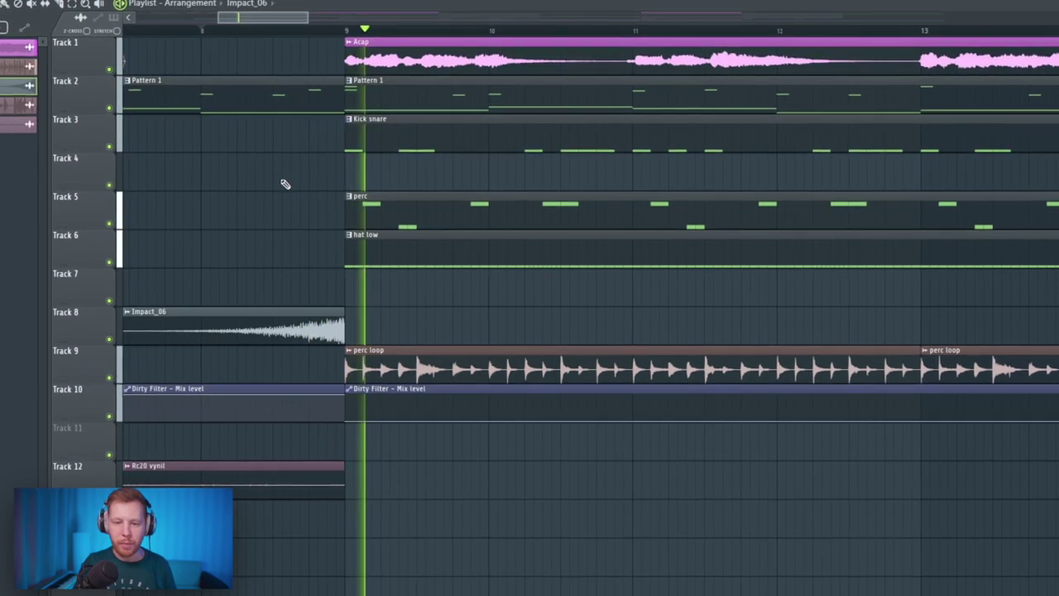
key(space)
Add the Dirty Filter effect to the third slot of the Master mixer track
scroll(267, 240, down, 3)
scroll(224, 248, left, 5)
scroll(227, 226, down, 5)
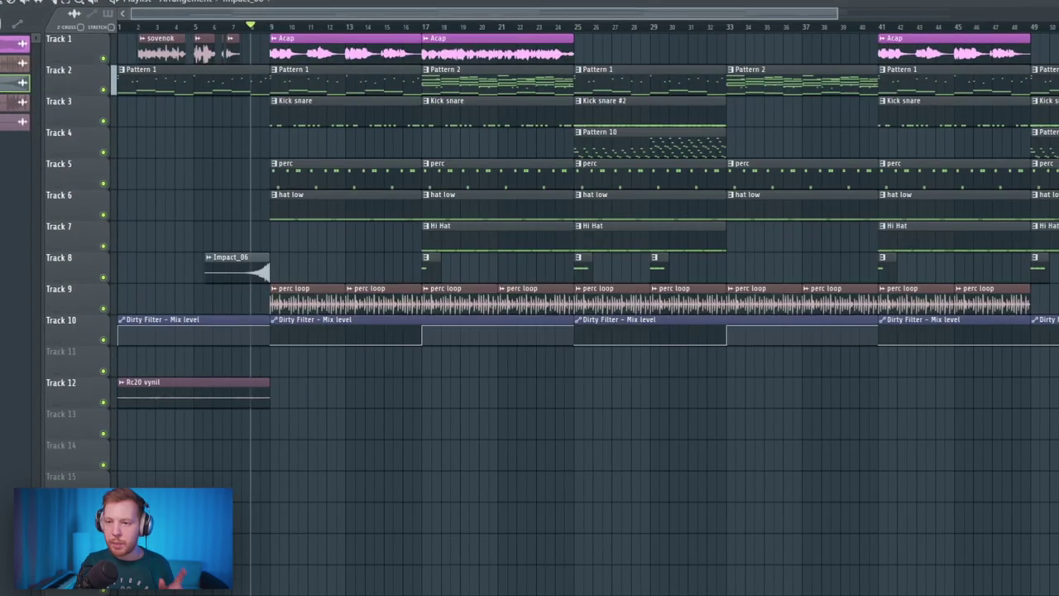
key(F9)
click(752, 192)
mouse_move(764, 193)
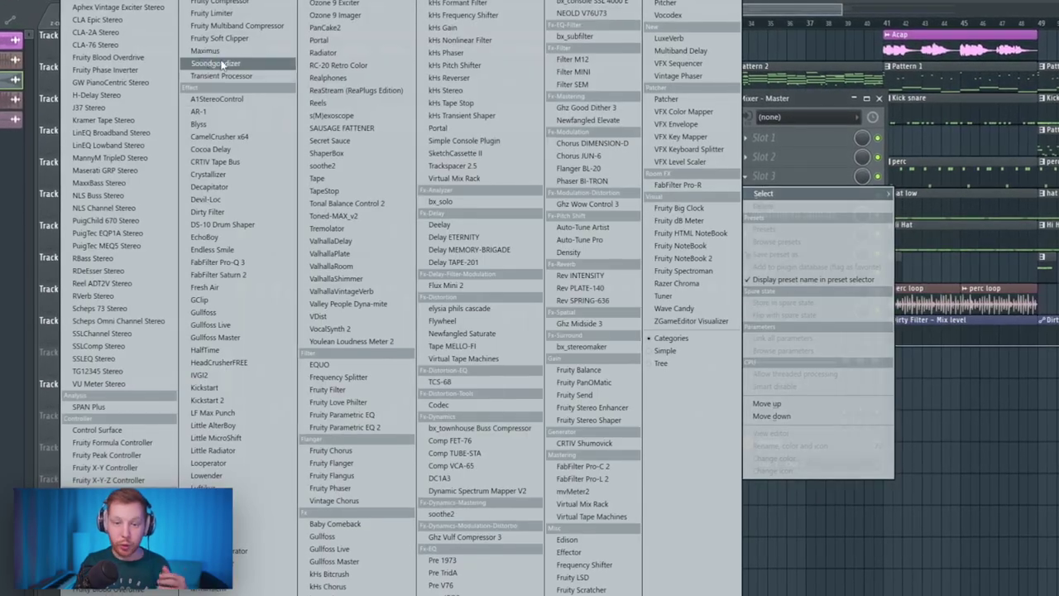
click(236, 211)
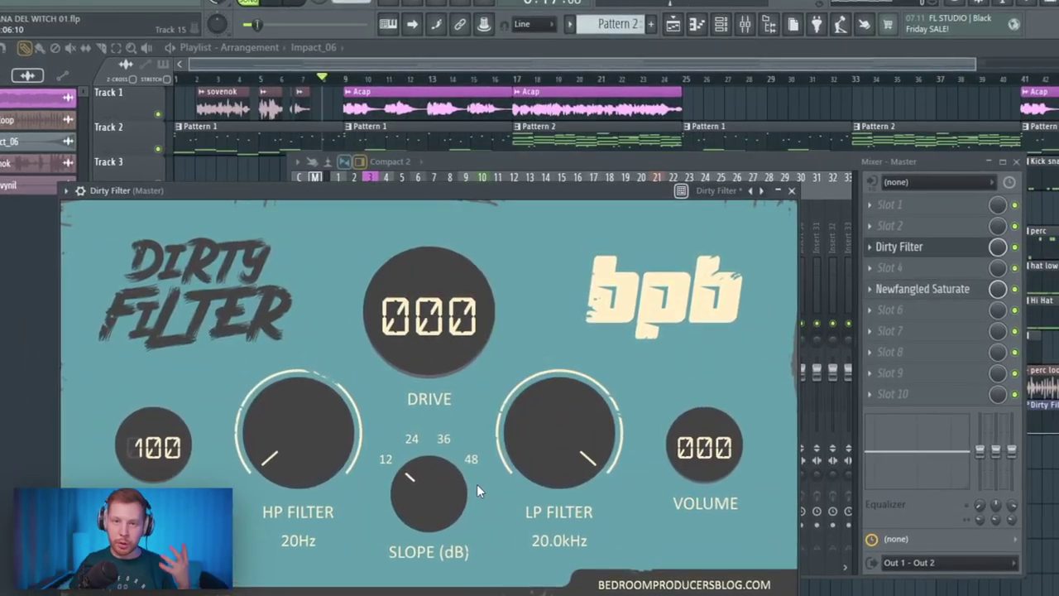
Create an automation clip for the HP filter of Dirty Filter on the Master track
click(298, 442)
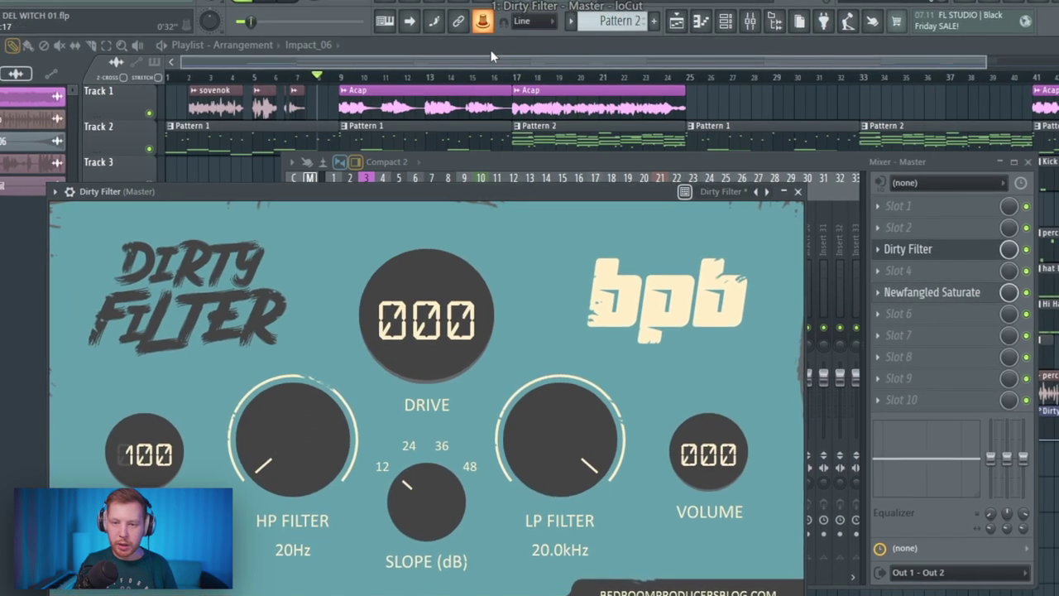
click(485, 23)
click(542, 103)
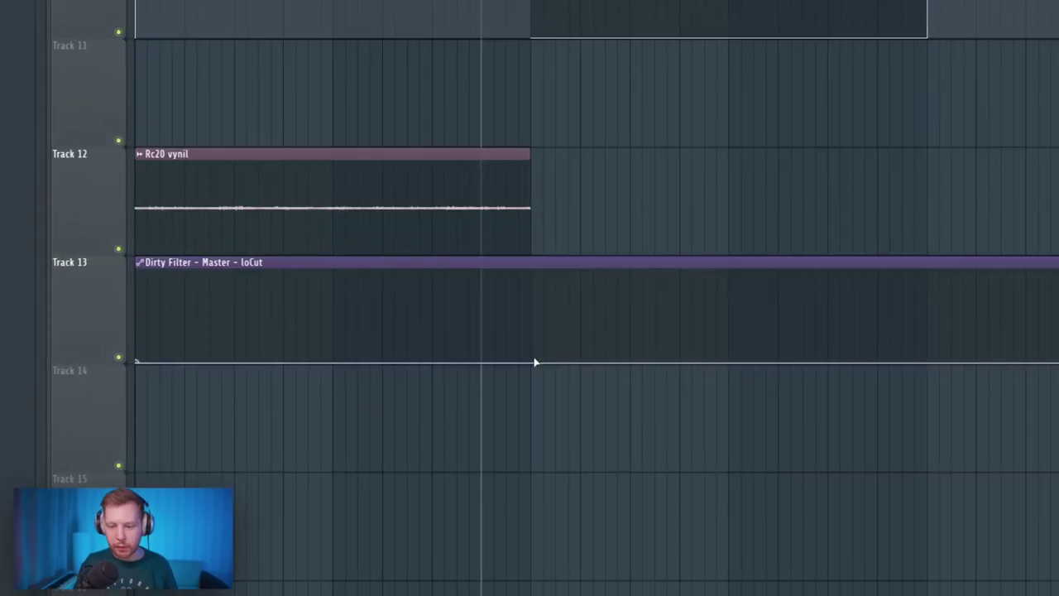
Shape the loCut automation to rise gradually through the intro and drop to minimum at bar 9, and play it
mouse_move(534, 362)
mouse_down()
mouse_move(499, 322)
mouse_move(522, 362)
mouse_up()
right_click(522, 350)
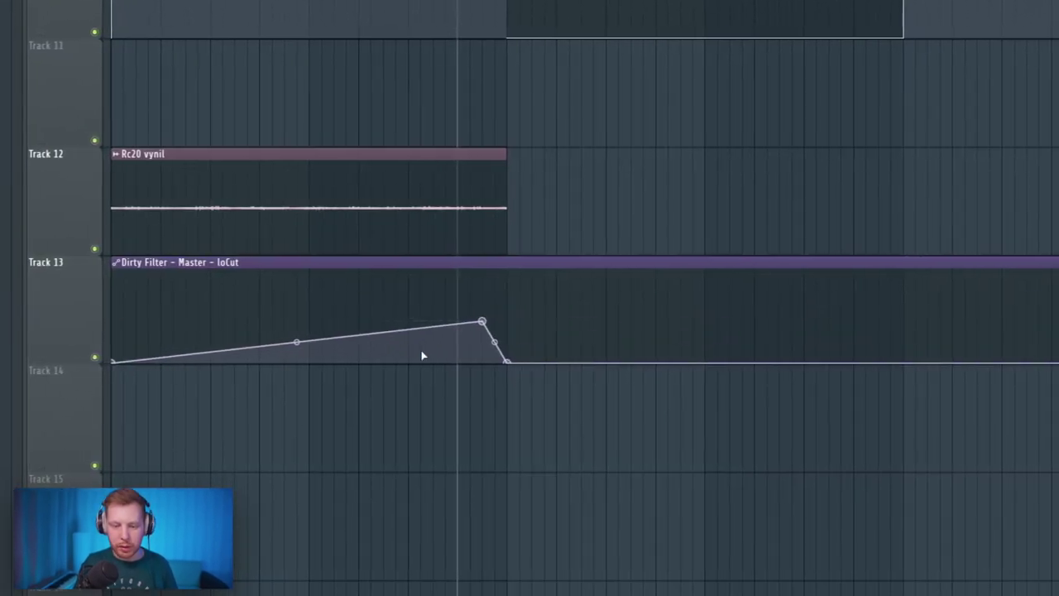
drag(113, 362, 101, 347)
key(space)
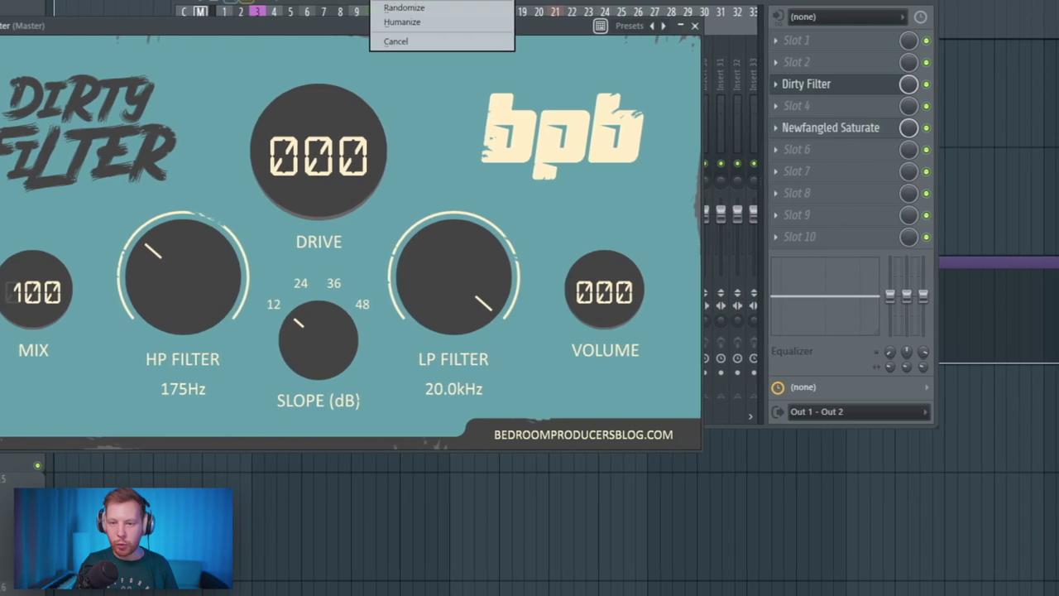
click(437, 130)
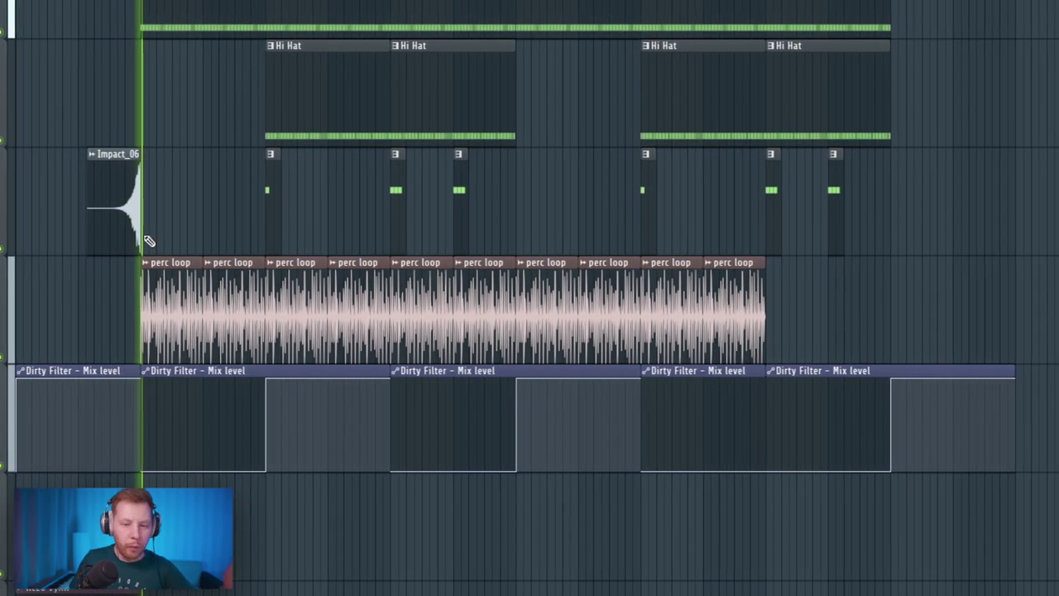
Raise the Spectral Clipper drive of Newfangled Saturate on the Master track to about 5 dB
drag(384, 164, 575, 76)
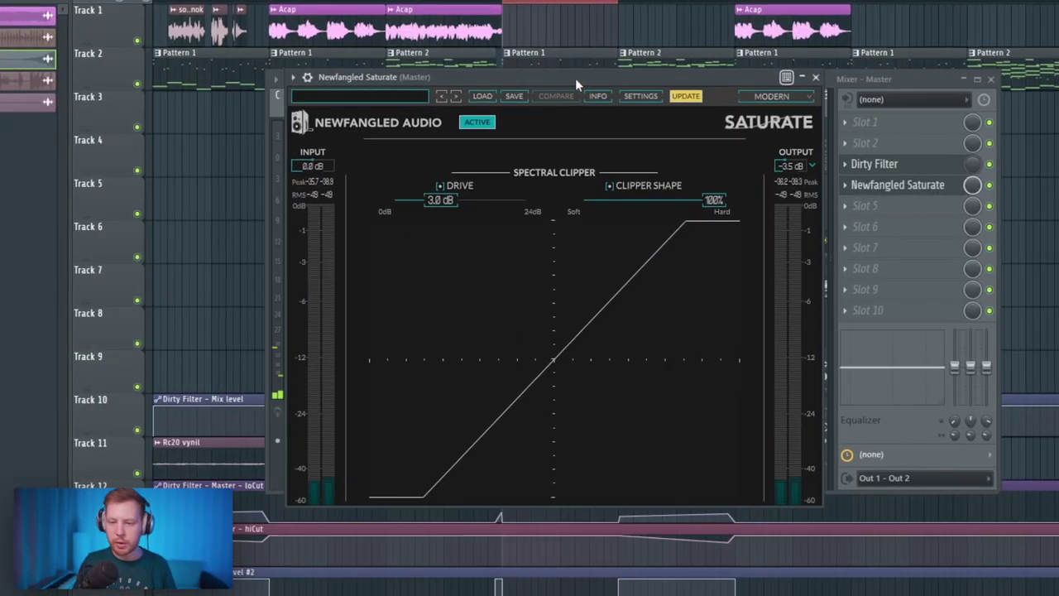
drag(441, 198, 522, 93)
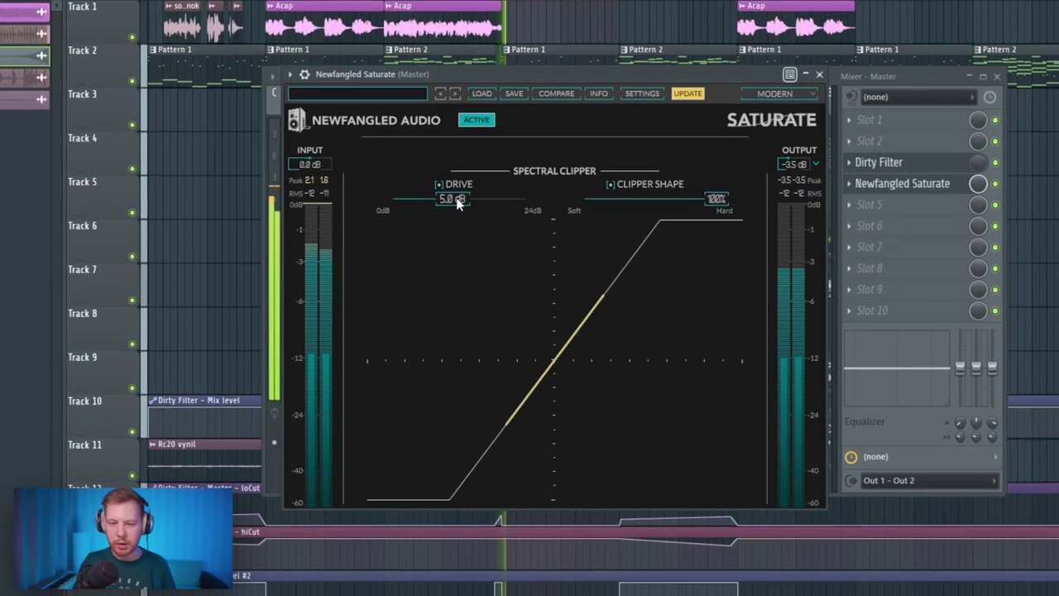
drag(456, 198, 461, 201)
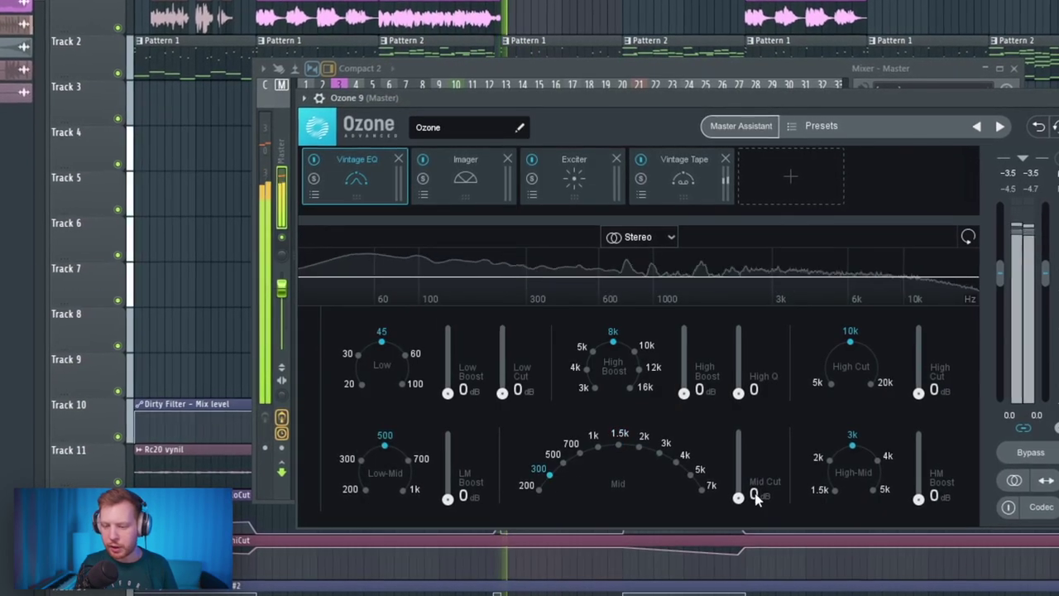
Apply a 1.1 dB mid cut and a slight high boost in the Vintage EQ of Ozone 9
drag(756, 497, 720, 494)
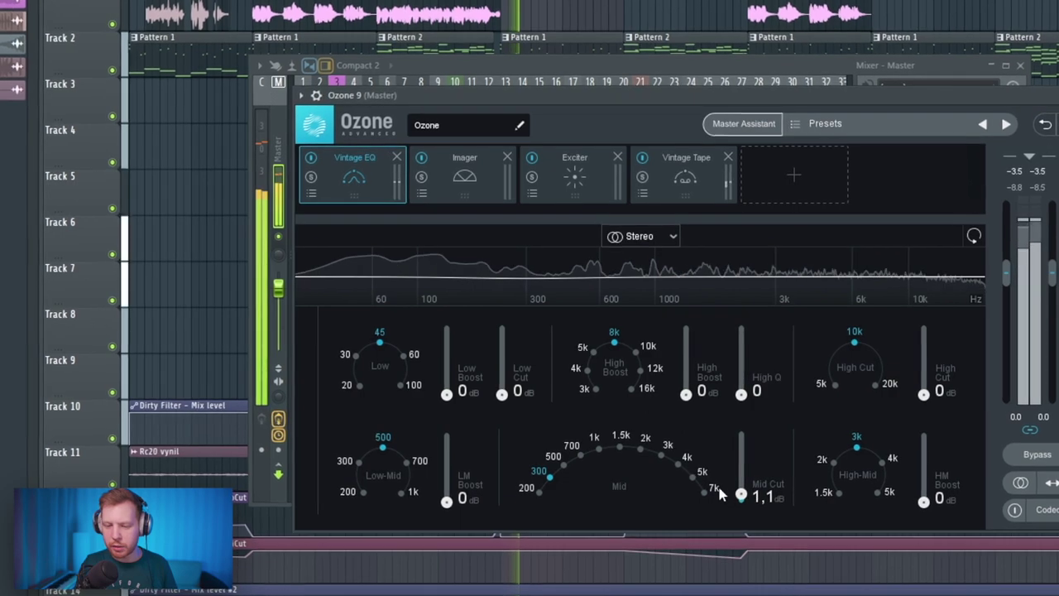
click(596, 389)
mouse_move(686, 395)
mouse_down()
mouse_move(701, 286)
mouse_move(701, 391)
mouse_up()
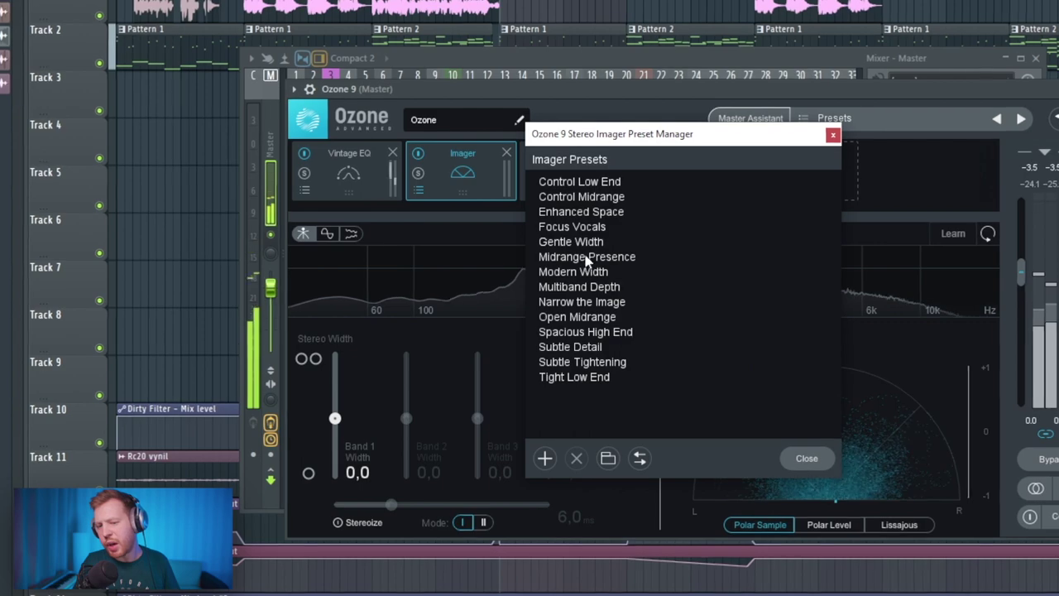
Load the Gentle Width preset in Ozone 9's Imager and the Gentle Tape preset in its Exciter
click(667, 242)
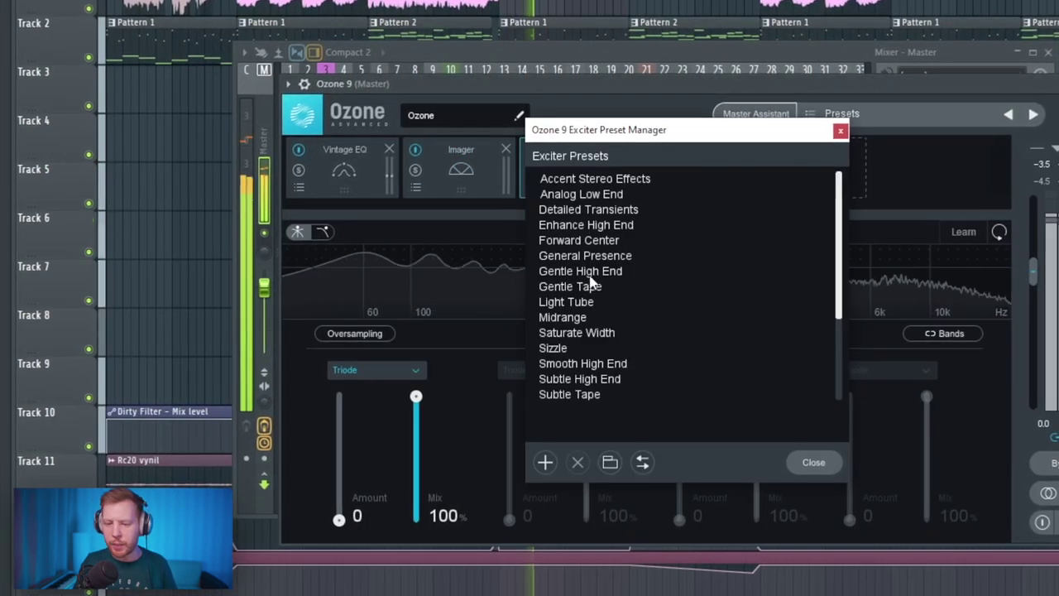
click(590, 284)
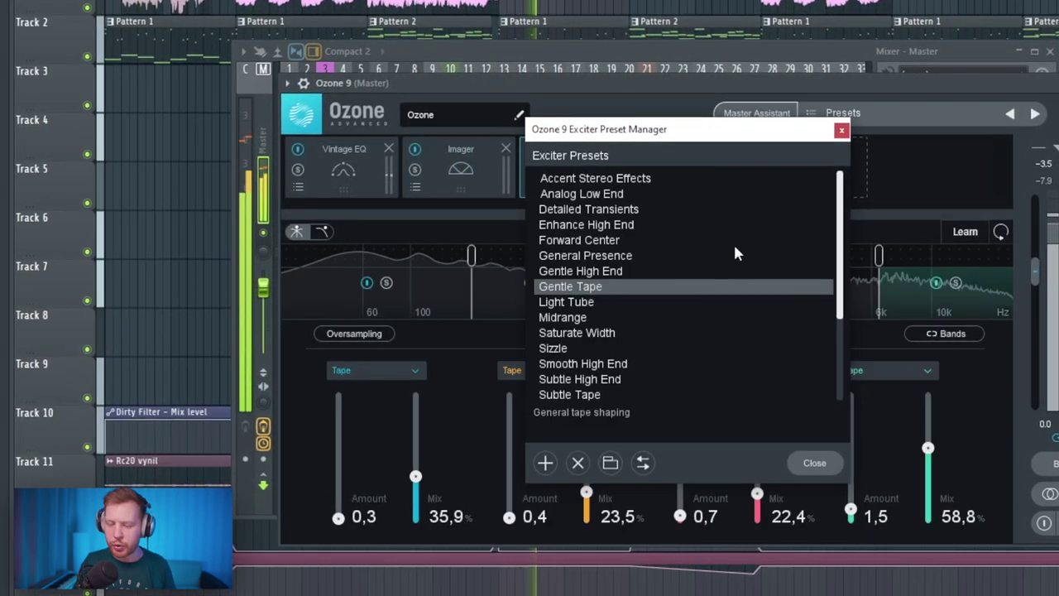
click(840, 130)
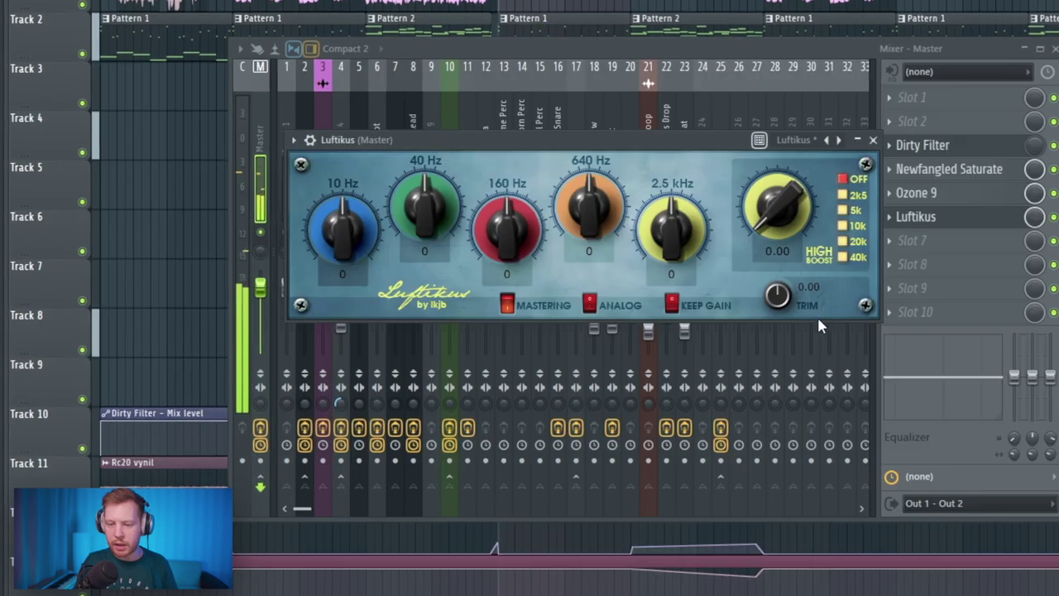
Add a 10k high boost in Luftikus on the Master track and set FabFilter Pro-L 2's gain to +2.08 dB
click(844, 225)
drag(787, 206, 815, 205)
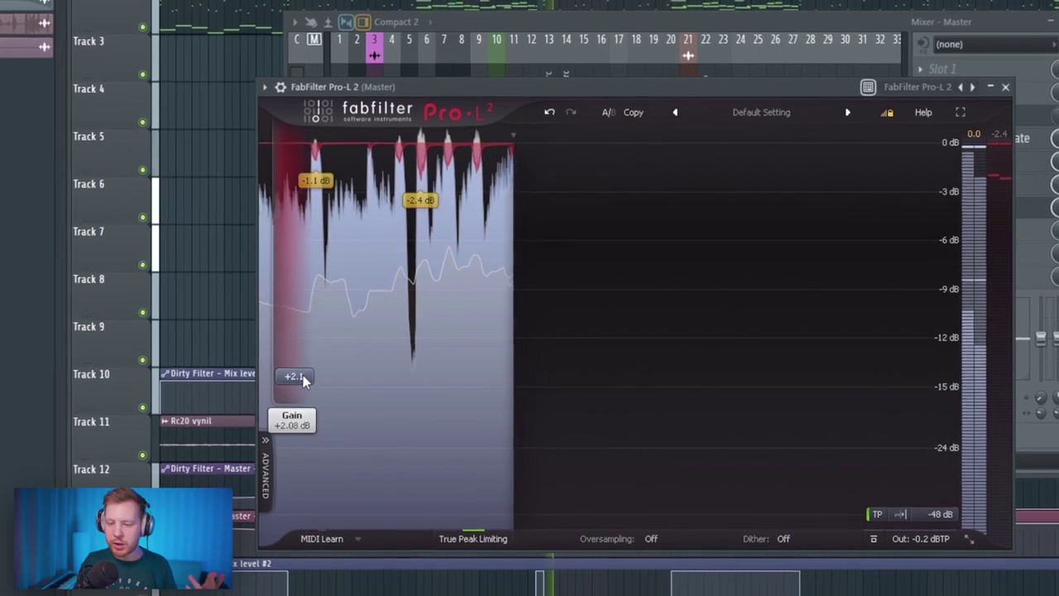
drag(303, 375, 305, 370)
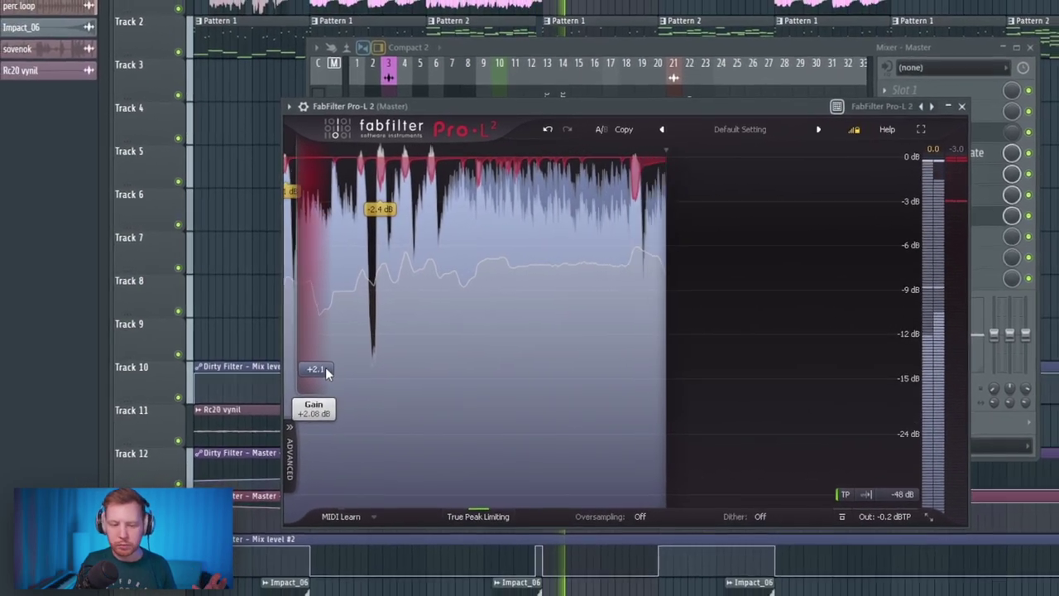